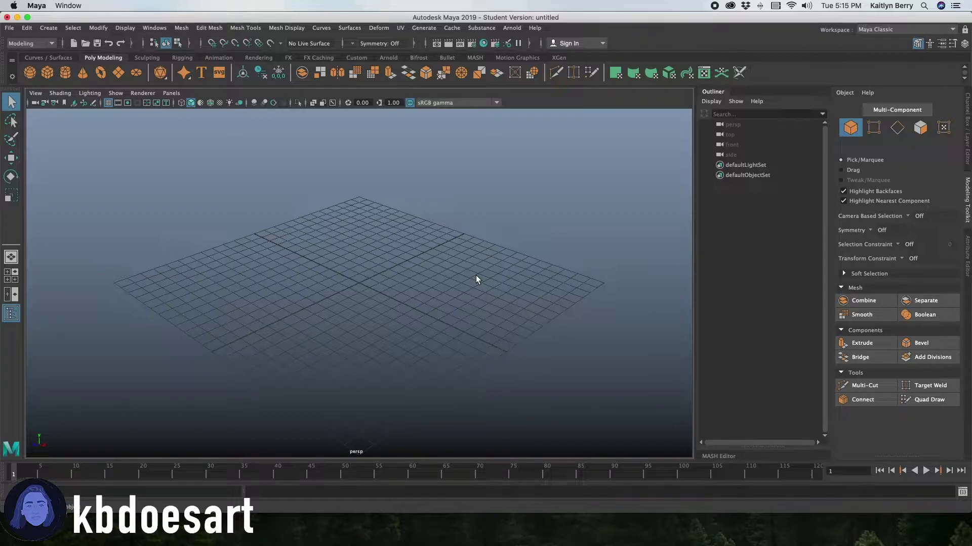
Create a polygon cylinder at the centre of the grid
{"action": "left_click", "coordinate": [66, 74]}
{"action": "left_click_drag", "start_coordinate": [299, 278], "coordinate": [419, 252], "text": "alt"}
{"action": "right_click_drag", "start_coordinate": [418, 251], "coordinate": [690, 289], "text": "alt"}
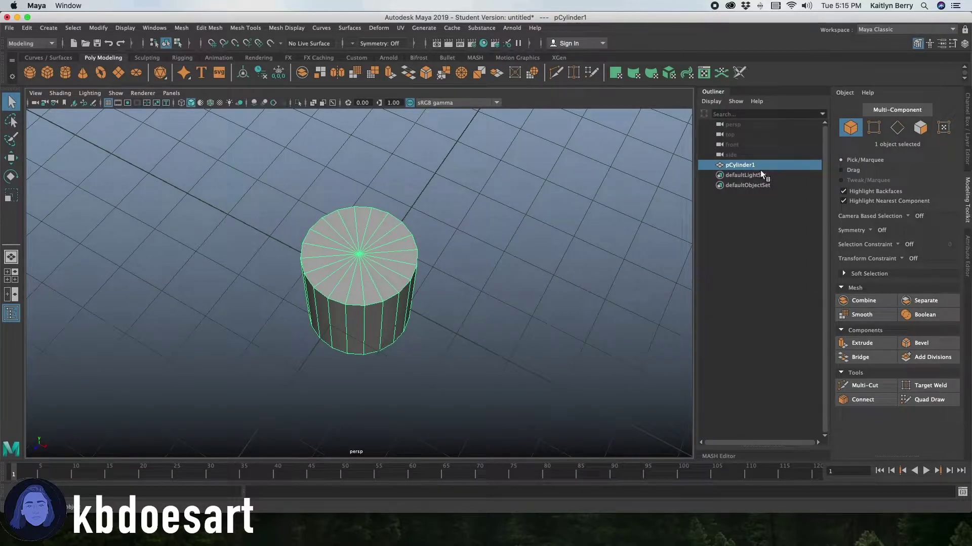
Set the cylinder's axis subdivisions to 8
{"action": "left_click", "coordinate": [967, 240]}
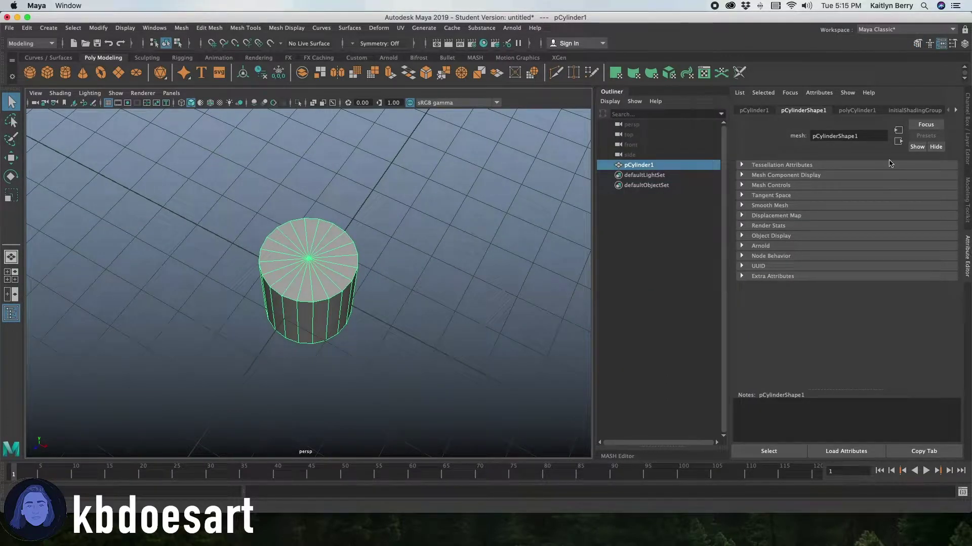
{"action": "left_click", "coordinate": [858, 110]}
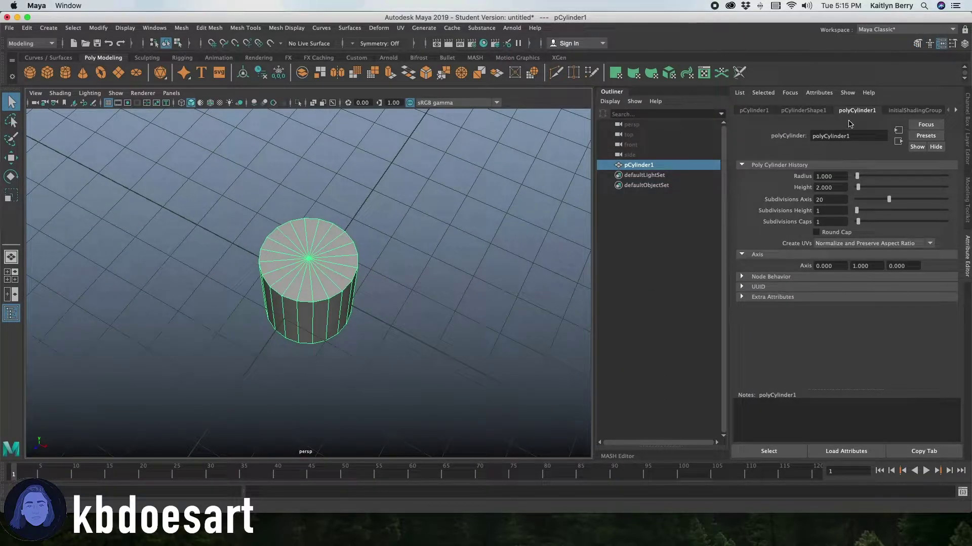
{"action": "left_click", "coordinate": [830, 198]}
{"action": "key", "text": "Return"}
{"action": "left_click_drag", "start_coordinate": [435, 235], "coordinate": [424, 211], "text": "alt"}
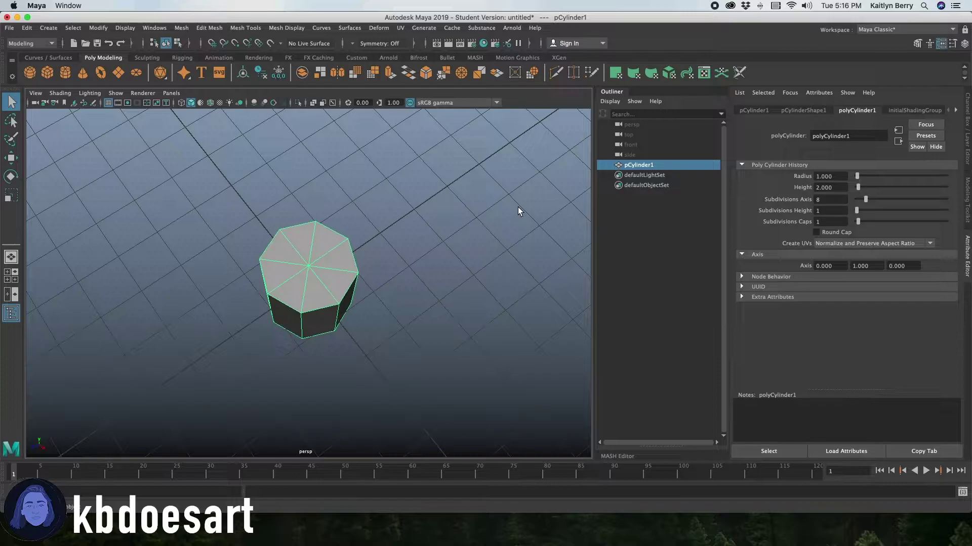
{"action": "right_click_drag", "start_coordinate": [370, 240], "coordinate": [432, 241], "text": "alt"}
{"action": "mouse_move", "coordinate": [433, 242]}
{"action": "left_mouse_down", "text": "alt"}
{"action": "mouse_move", "coordinate": [442, 206]}
{"action": "mouse_move", "coordinate": [385, 226]}
{"action": "mouse_move", "coordinate": [440, 227]}
{"action": "left_mouse_up", "text": "alt"}
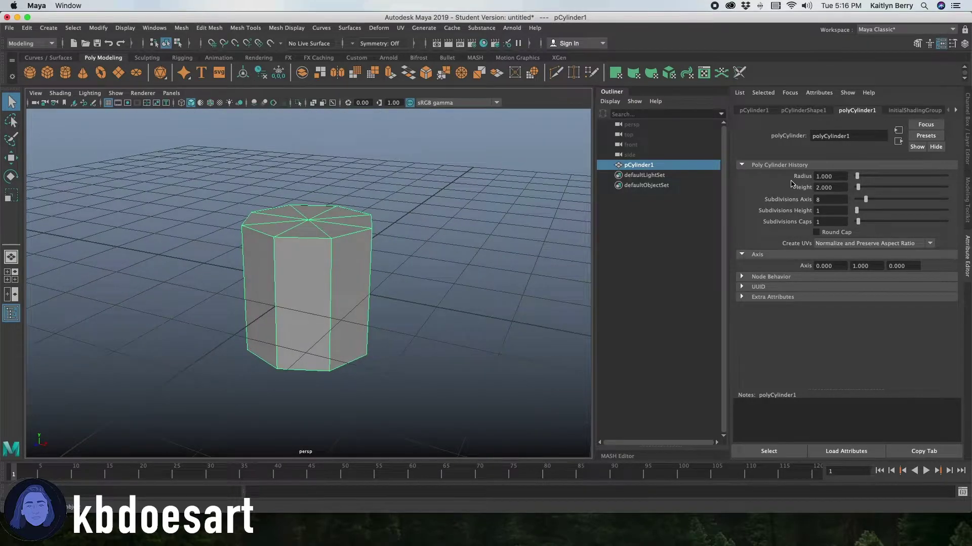
Set the cylinder's height to 1
{"action": "double_click", "coordinate": [840, 186]}
{"action": "type", "text": "1"}
{"action": "key", "text": "Return"}
{"action": "left_click_drag", "start_coordinate": [418, 259], "coordinate": [434, 206], "text": "alt"}
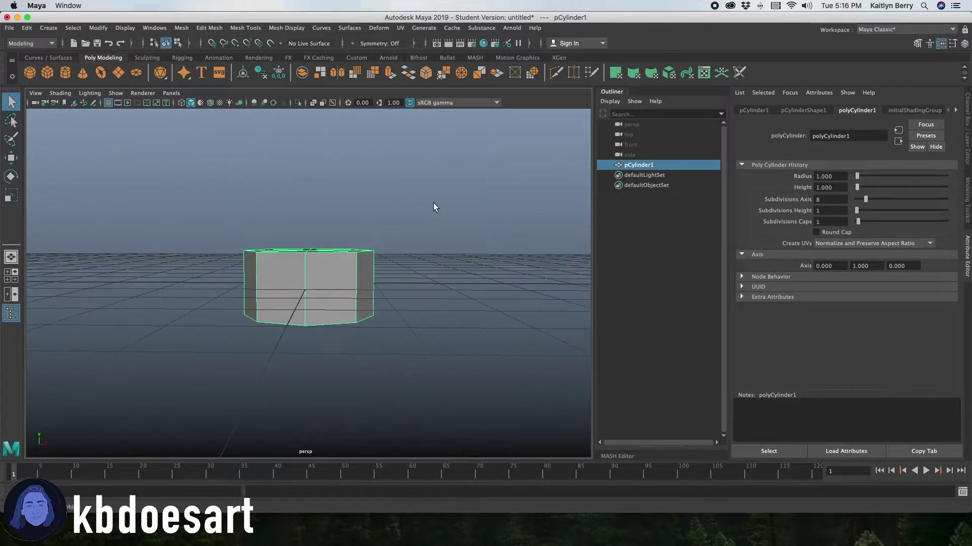
Set the cylinder's height to 0.5
{"action": "left_click_drag", "start_coordinate": [837, 187], "coordinate": [759, 181]}
{"action": "type", "text": ".5"}
{"action": "key", "text": "Return"}
{"action": "left_click_drag", "start_coordinate": [447, 290], "coordinate": [415, 253], "text": "alt"}
Set the cylinder's radius to 5
{"action": "left_click", "coordinate": [832, 177]}
{"action": "type", "text": "5"}
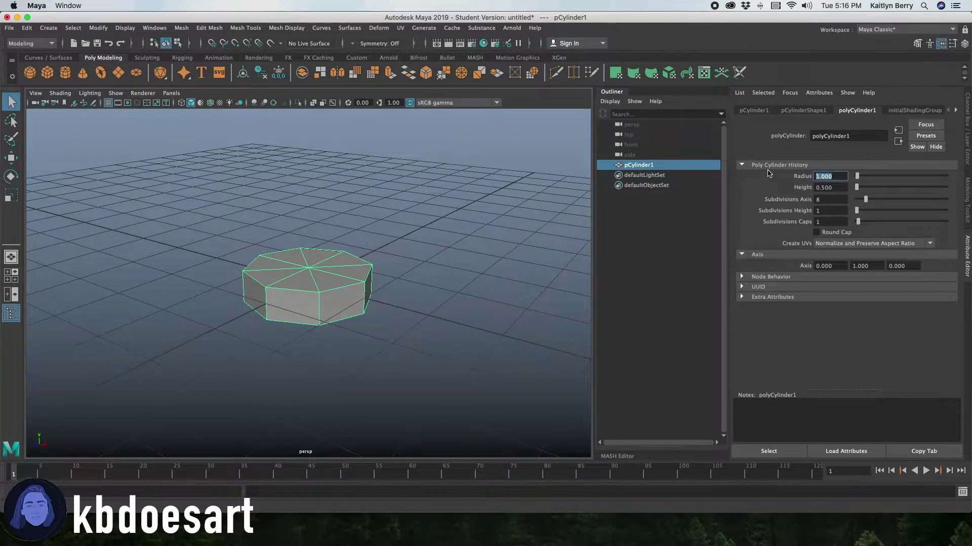
{"action": "key", "text": "Return"}
{"action": "right_click_drag", "start_coordinate": [430, 339], "coordinate": [234, 303], "text": "alt"}
{"action": "left_click_drag", "start_coordinate": [234, 303], "coordinate": [383, 325], "text": "alt"}
Set the cylinder's radius to 4
{"action": "left_click", "coordinate": [847, 179]}
{"action": "type", "text": "4"}
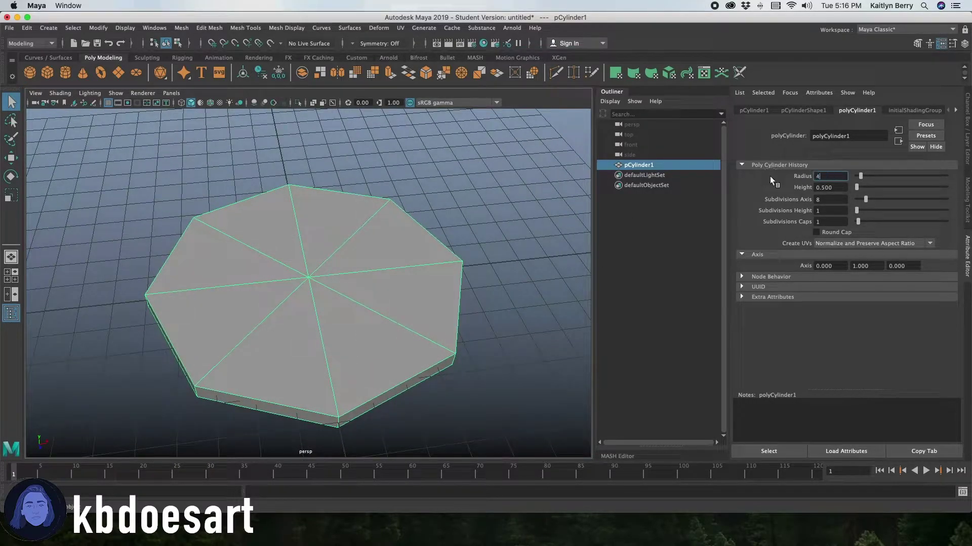
{"action": "key", "text": "Return"}
{"action": "left_click_drag", "start_coordinate": [450, 297], "coordinate": [376, 274], "text": "alt"}
Compare the disc in smooth preview with its faceted display, ending in the faceted display
{"action": "key", "text": "3"}
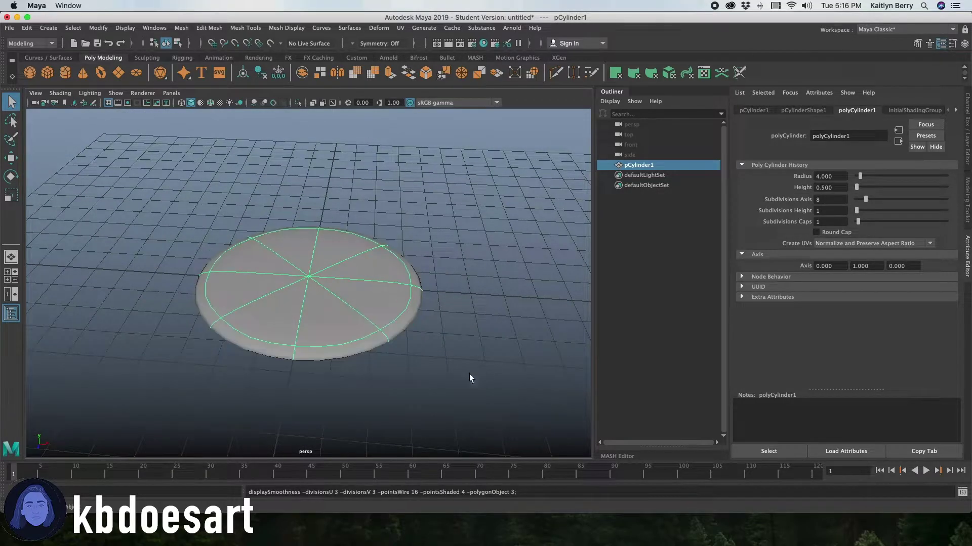
{"action": "left_click_drag", "start_coordinate": [469, 375], "coordinate": [349, 244], "text": "alt"}
{"action": "key", "text": "1"}
{"action": "key", "text": "3"}
{"action": "key", "text": "1"}
Extrude the eight triangular top faces together with an inward offset of about 0.56
{"action": "right_click_drag", "start_coordinate": [349, 244], "coordinate": [348, 273]}
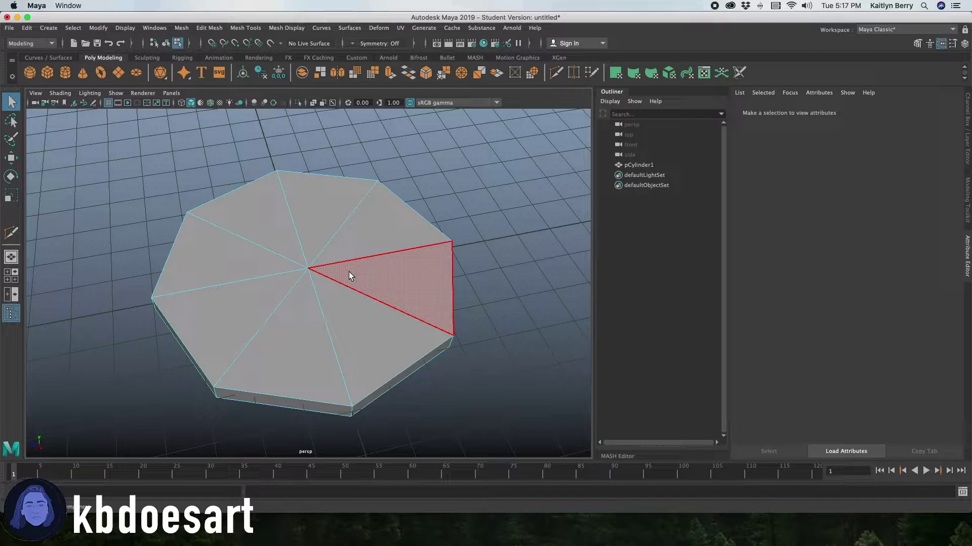
{"action": "mouse_move", "coordinate": [351, 271]}
{"action": "left_mouse_down"}
{"action": "mouse_move", "coordinate": [238, 251]}
{"action": "mouse_move", "coordinate": [345, 230]}
{"action": "mouse_move", "coordinate": [301, 261]}
{"action": "left_mouse_up"}
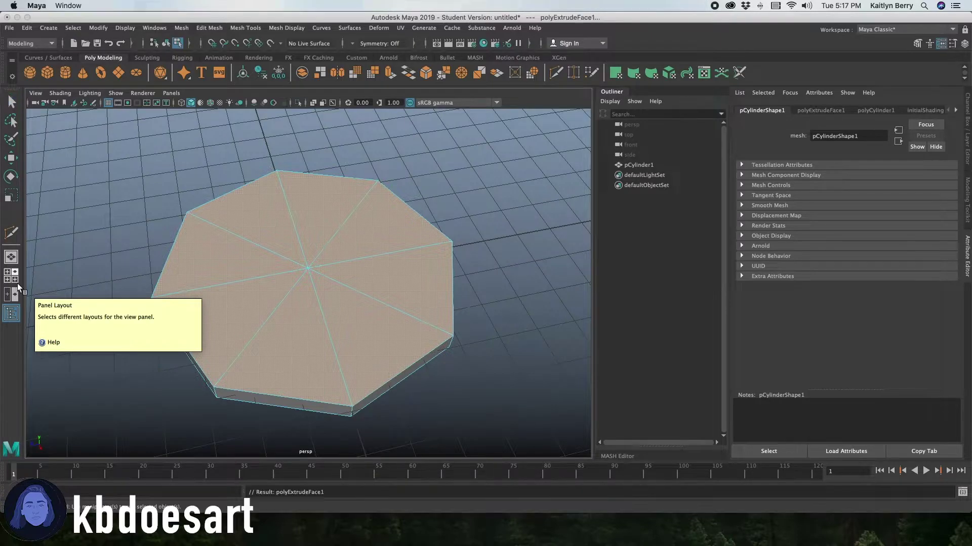
{"action": "key", "text": "ctrl+e"}
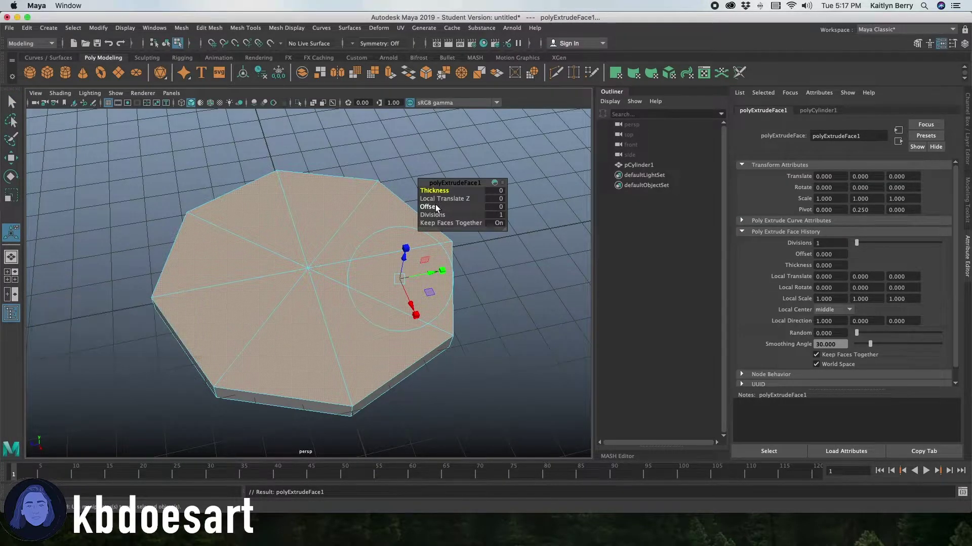
{"action": "left_click_drag", "start_coordinate": [430, 206], "coordinate": [462, 201]}
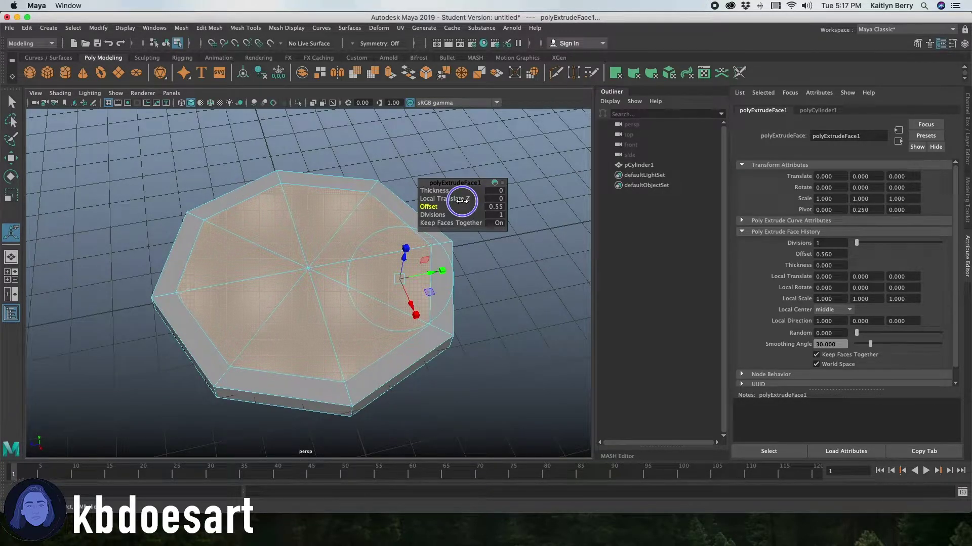
Extrude the ring of faces along the top's outer edge upward with a thickness of 0.11
{"action": "left_click", "coordinate": [383, 370]}
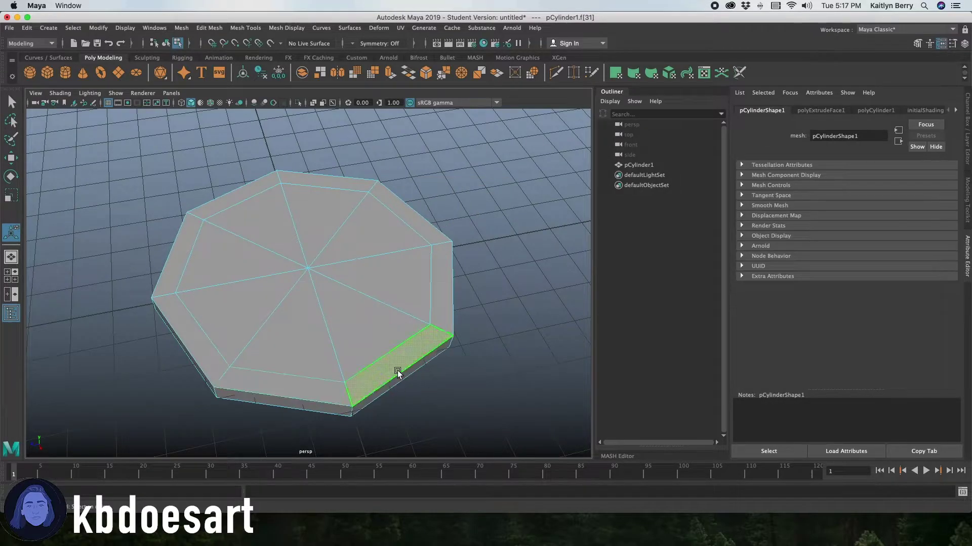
{"action": "double_click", "coordinate": [319, 385]}
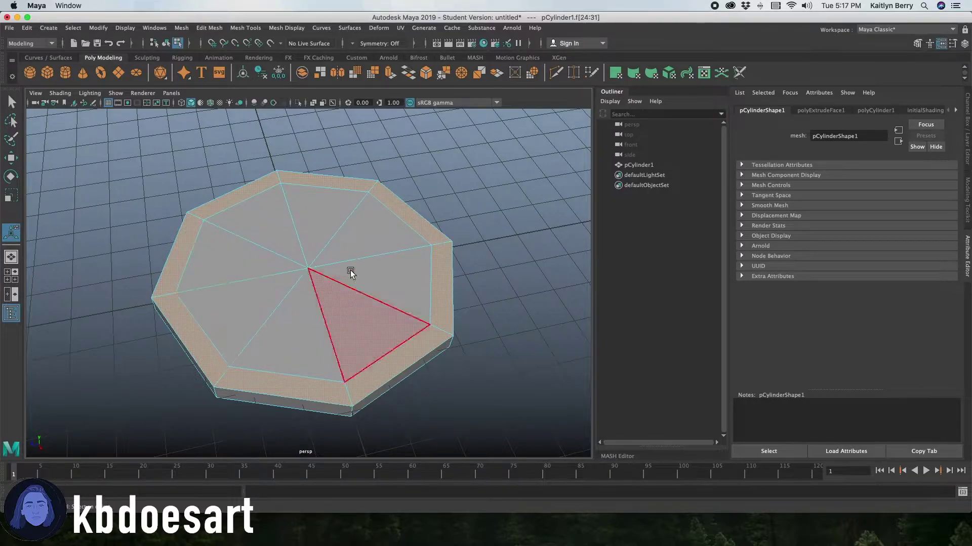
{"action": "key", "text": "ctrl+e"}
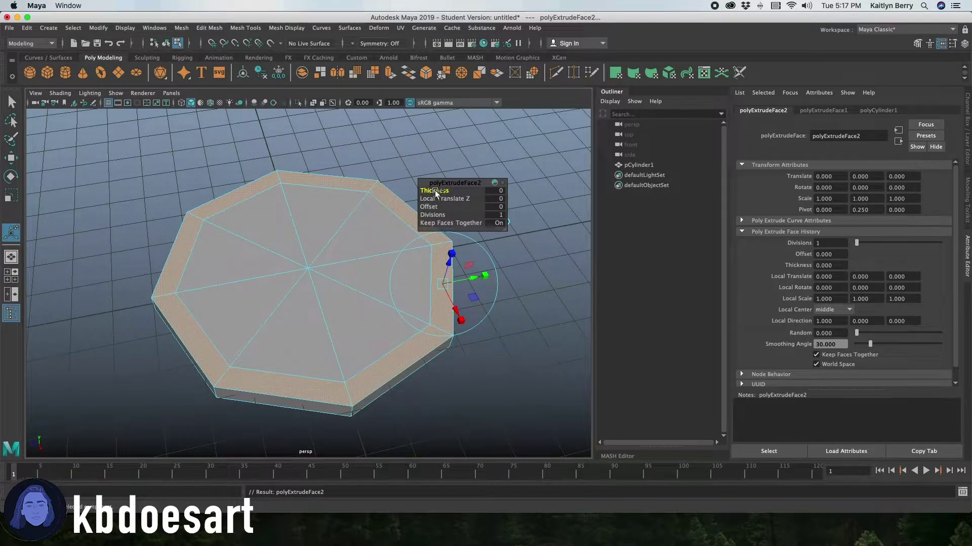
{"action": "left_click_drag", "start_coordinate": [435, 192], "coordinate": [433, 190]}
{"action": "left_click_drag", "start_coordinate": [280, 282], "coordinate": [205, 251], "text": "alt"}
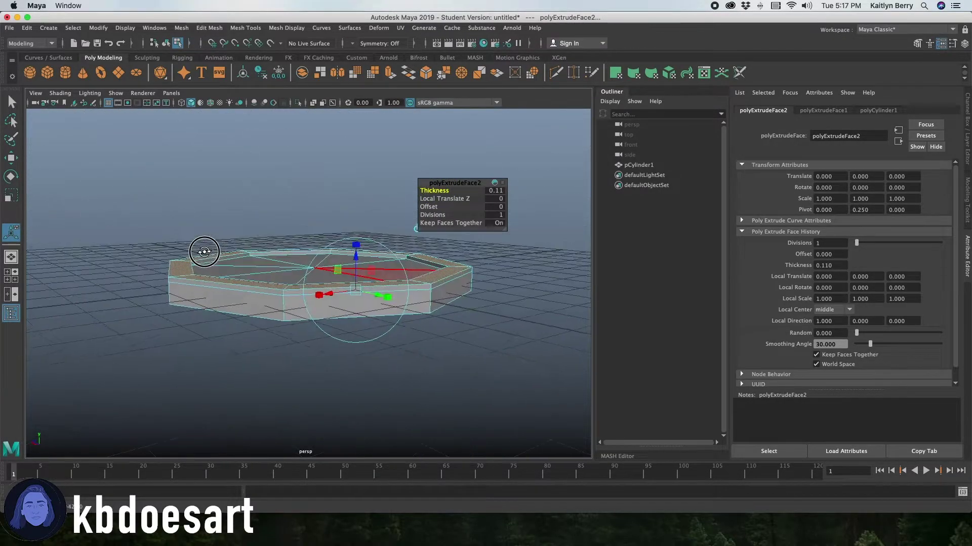
{"action": "left_click_drag", "start_coordinate": [281, 188], "coordinate": [277, 219], "text": "alt"}
{"action": "scroll", "coordinate": [278, 219], "scroll_direction": "up", "scroll_amount": 4}
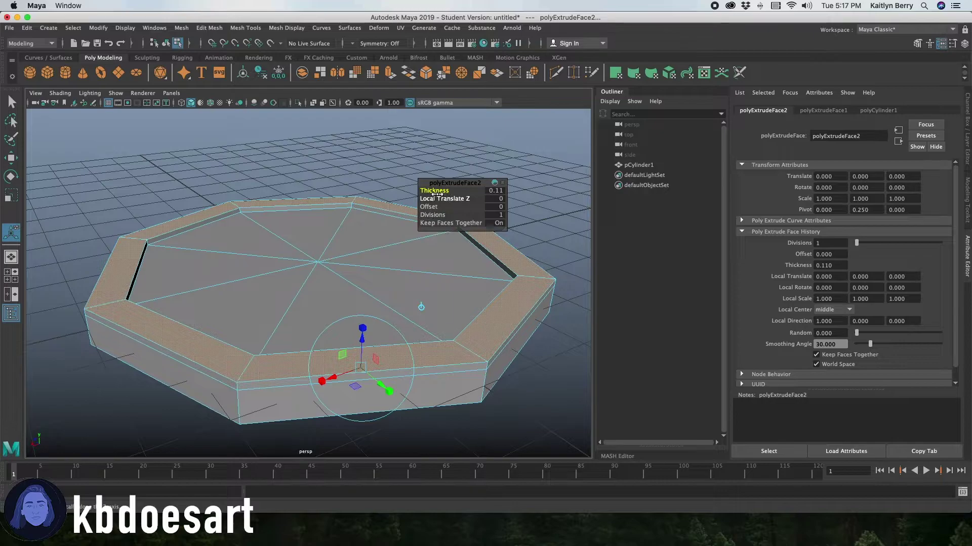
Increase the rim extrusion's thickness to 0.21, checking the shape in smooth preview
{"action": "left_click_drag", "start_coordinate": [436, 193], "coordinate": [429, 191]}
{"action": "key", "text": "3"}
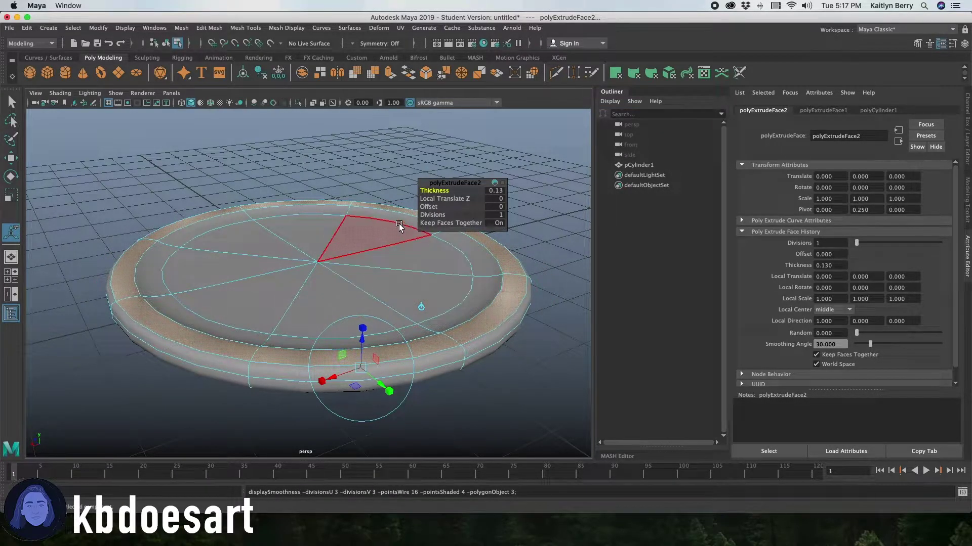
{"action": "mouse_move", "coordinate": [434, 190]}
{"action": "left_mouse_down"}
{"action": "mouse_move", "coordinate": [449, 183]}
{"action": "mouse_move", "coordinate": [438, 188]}
{"action": "left_mouse_up"}
{"action": "key", "text": "1"}
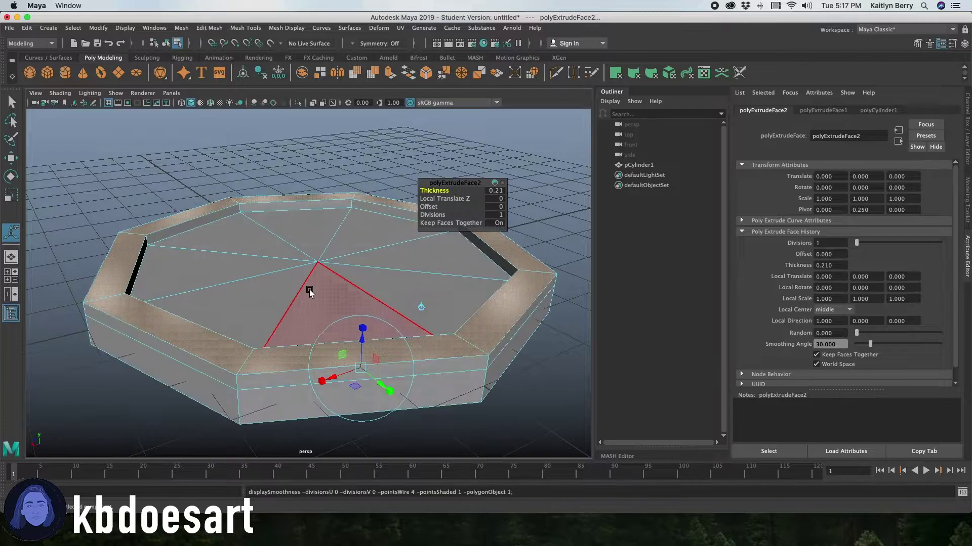
Bevel the edge loop where the rim's inner wall meets the recessed floor and view it in smooth preview
{"action": "right_click_drag", "start_coordinate": [205, 260], "coordinate": [207, 225]}
{"action": "left_click", "coordinate": [294, 347]}
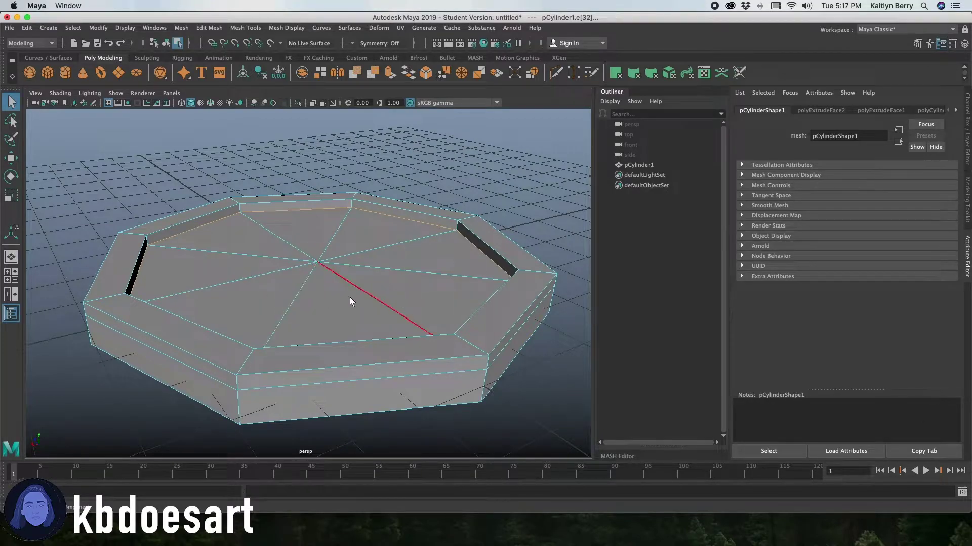
{"action": "left_click_drag", "start_coordinate": [350, 302], "coordinate": [232, 308], "text": "alt"}
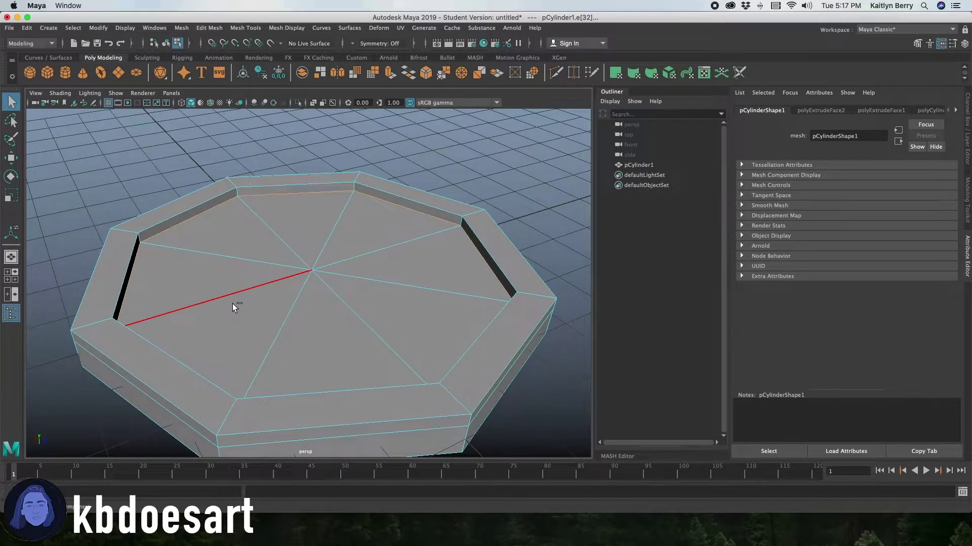
{"action": "key", "text": "ctrl+b"}
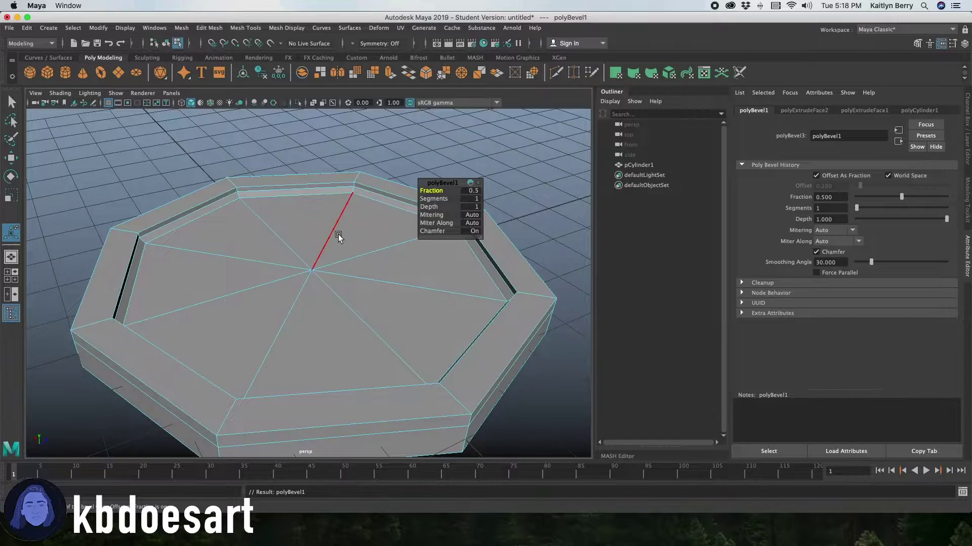
{"action": "left_click_drag", "start_coordinate": [451, 180], "coordinate": [527, 164]}
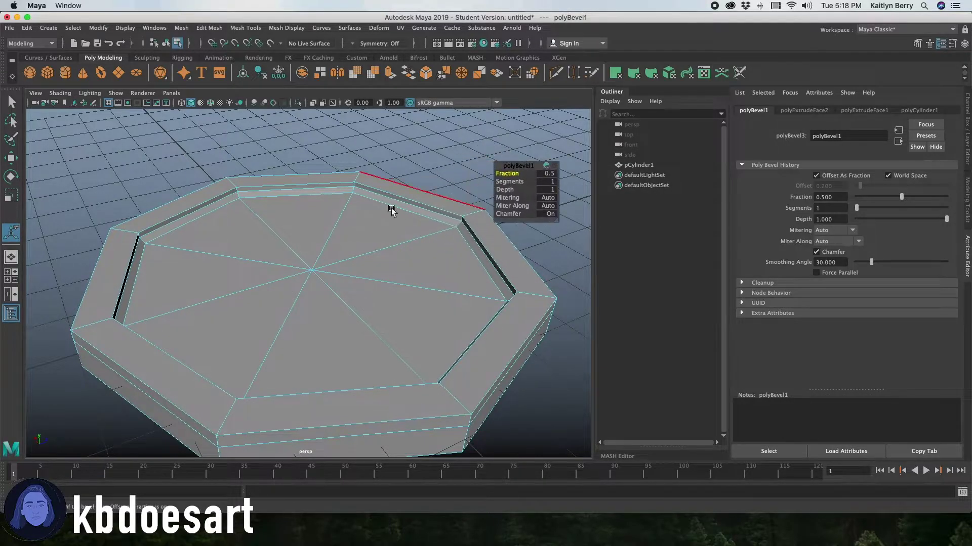
{"action": "key", "text": "3"}
{"action": "mouse_move", "coordinate": [347, 271]}
{"action": "left_mouse_down", "text": "alt"}
{"action": "mouse_move", "coordinate": [268, 285]}
{"action": "mouse_move", "coordinate": [210, 258]}
{"action": "mouse_move", "coordinate": [228, 251]}
{"action": "mouse_move", "coordinate": [268, 267]}
{"action": "mouse_move", "coordinate": [330, 269]}
{"action": "left_mouse_up", "text": "alt"}
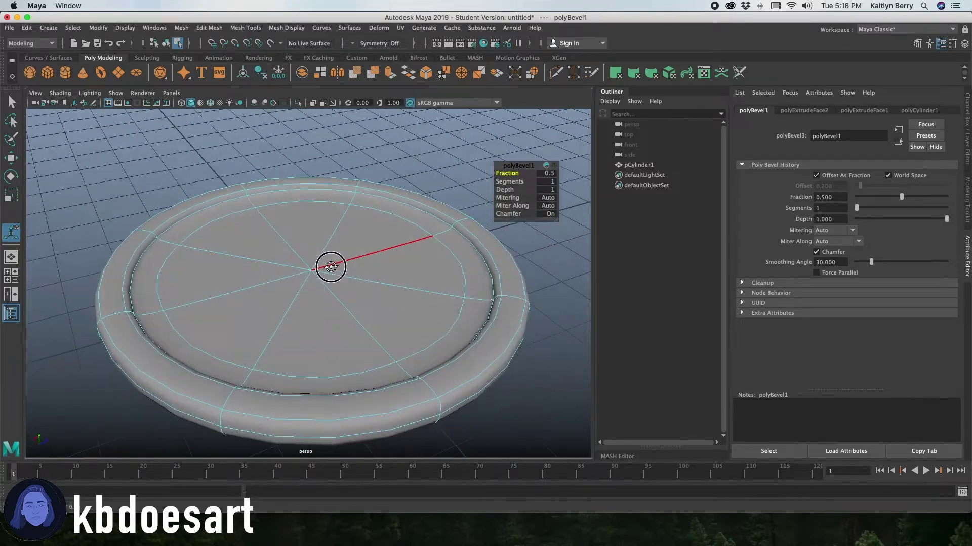
Set the rim bevel's segments to 2
{"action": "left_click", "coordinate": [545, 181]}
{"action": "key", "text": "Return"}
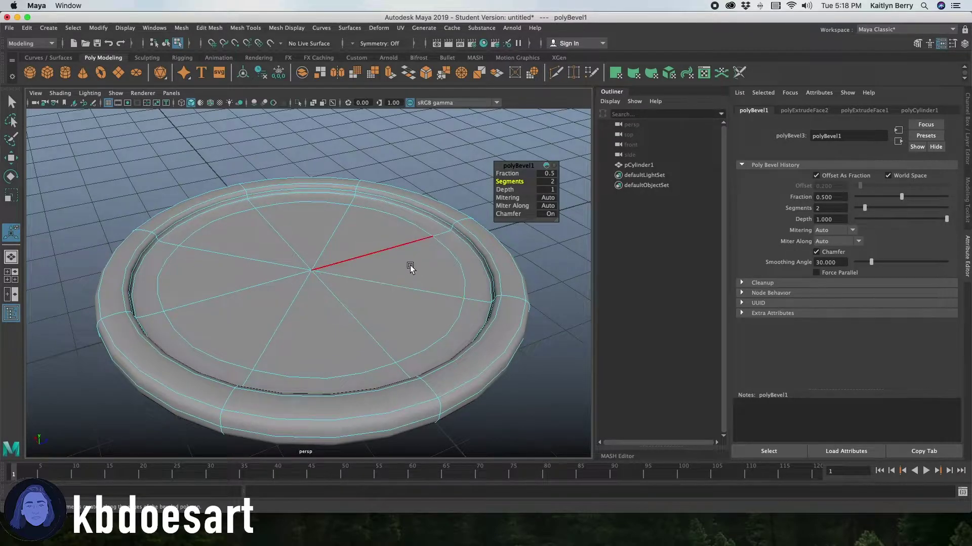
{"action": "left_click_drag", "start_coordinate": [408, 267], "coordinate": [473, 235], "text": "alt"}
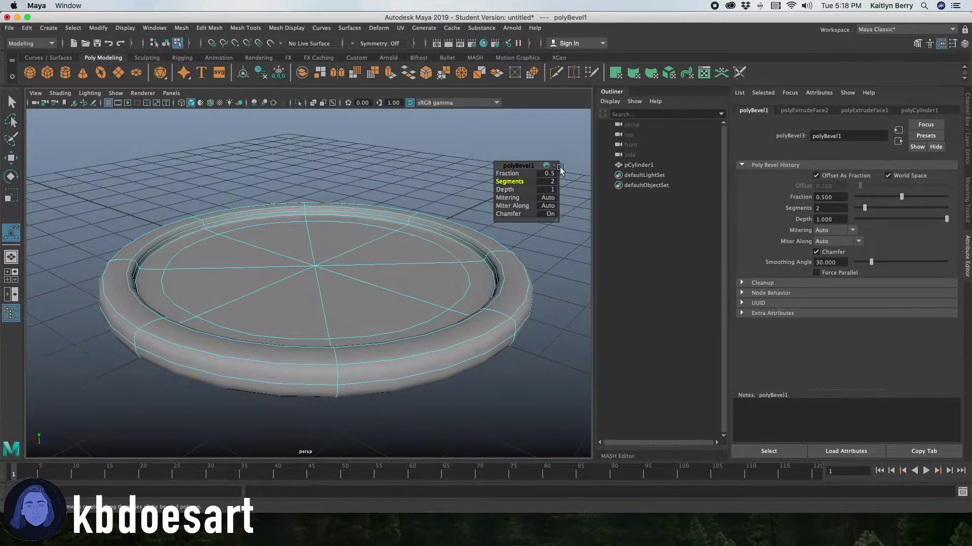
Set the rim bevel to 1 segment and try a fraction of 0.8 before lowering it for a narrower bevel
{"action": "left_click_drag", "start_coordinate": [514, 174], "coordinate": [570, 191]}
{"action": "type", "text": "1"}
{"action": "key", "text": "Return"}
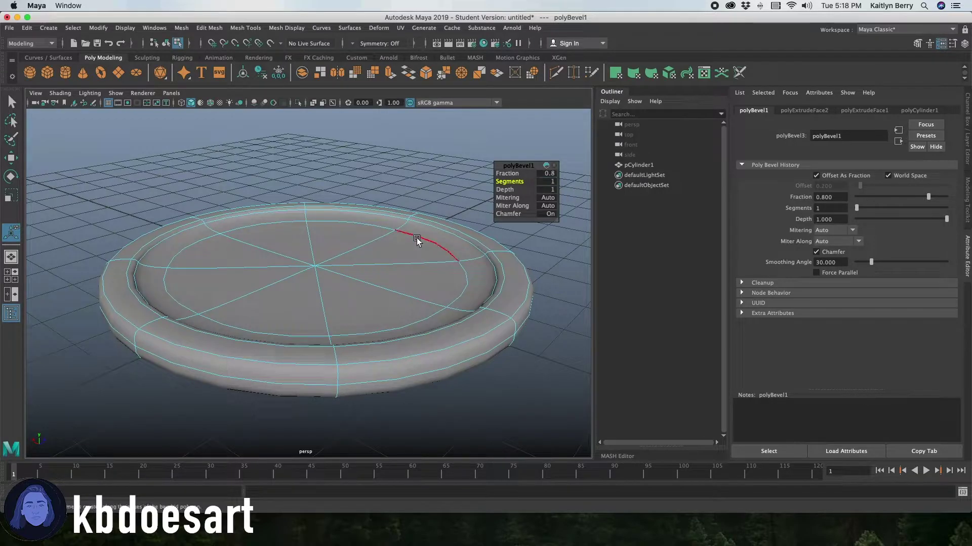
{"action": "left_click_drag", "start_coordinate": [509, 174], "coordinate": [487, 175]}
{"action": "left_click", "coordinate": [381, 171]}
{"action": "left_click_drag", "start_coordinate": [353, 228], "coordinate": [287, 256], "text": "alt"}
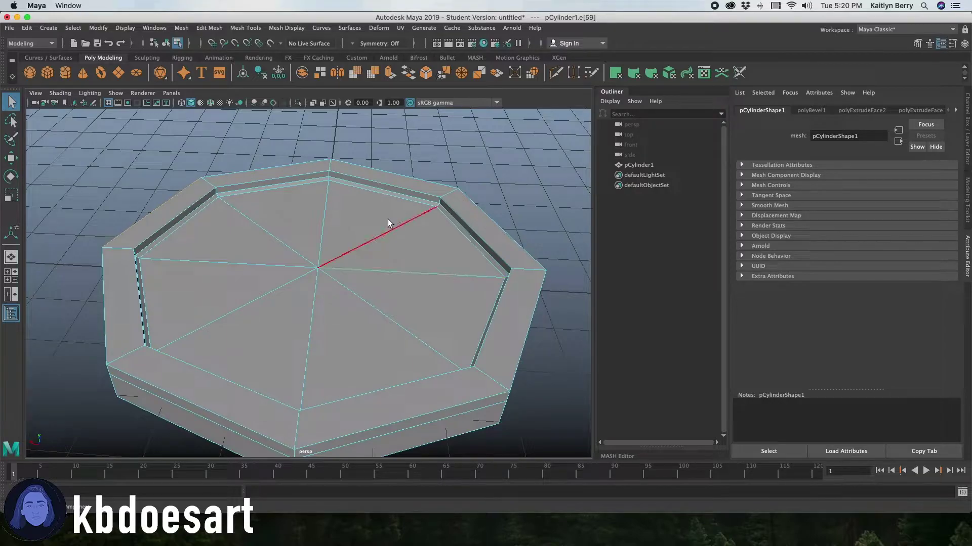
Select the eight triangular faces of the recessed floor together with the ring of narrow bevel faces around them
{"action": "right_click", "coordinate": [397, 227]}
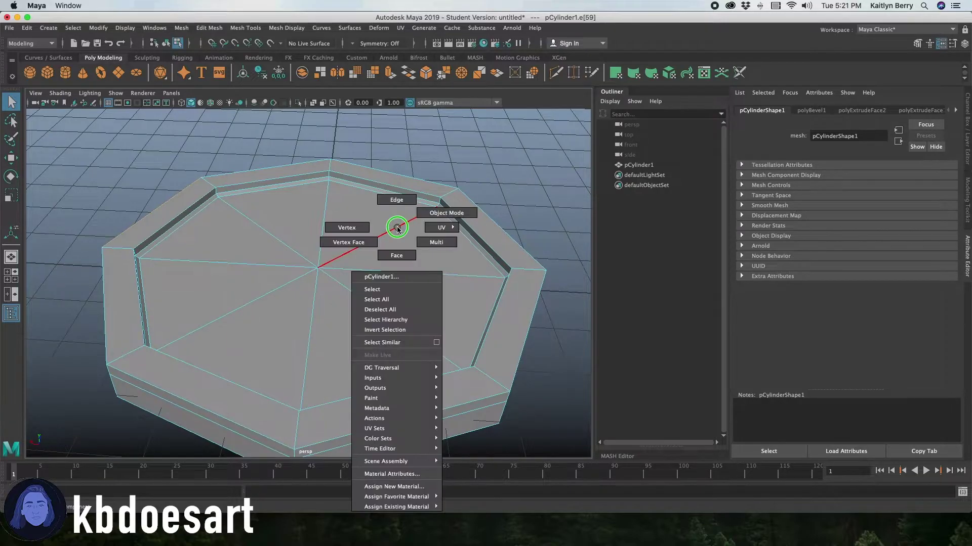
{"action": "left_click", "coordinate": [397, 255]}
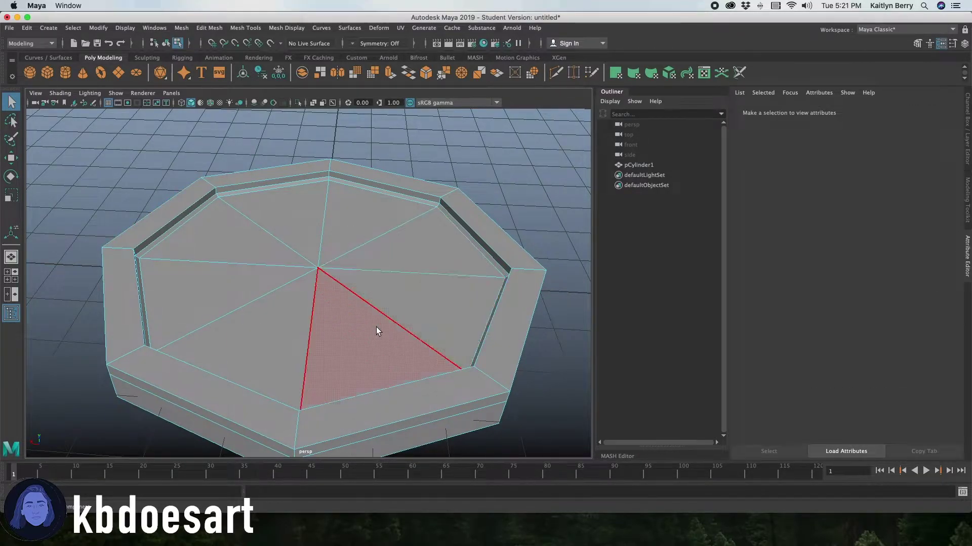
{"action": "left_click", "coordinate": [357, 320]}
{"action": "left_click", "coordinate": [402, 282], "text": "shift"}
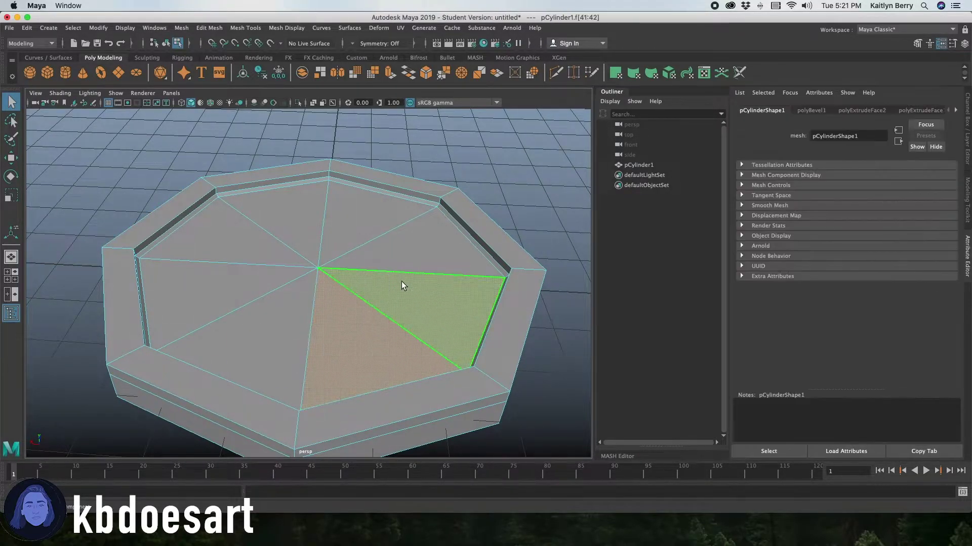
{"action": "left_click", "coordinate": [302, 292], "text": "shift"}
{"action": "mouse_move", "coordinate": [284, 265]}
{"action": "left_mouse_down", "text": "shift"}
{"action": "mouse_move", "coordinate": [263, 253]}
{"action": "mouse_move", "coordinate": [403, 245]}
{"action": "mouse_move", "coordinate": [233, 282]}
{"action": "left_mouse_up", "text": "shift"}
{"action": "left_click", "coordinate": [176, 226]}
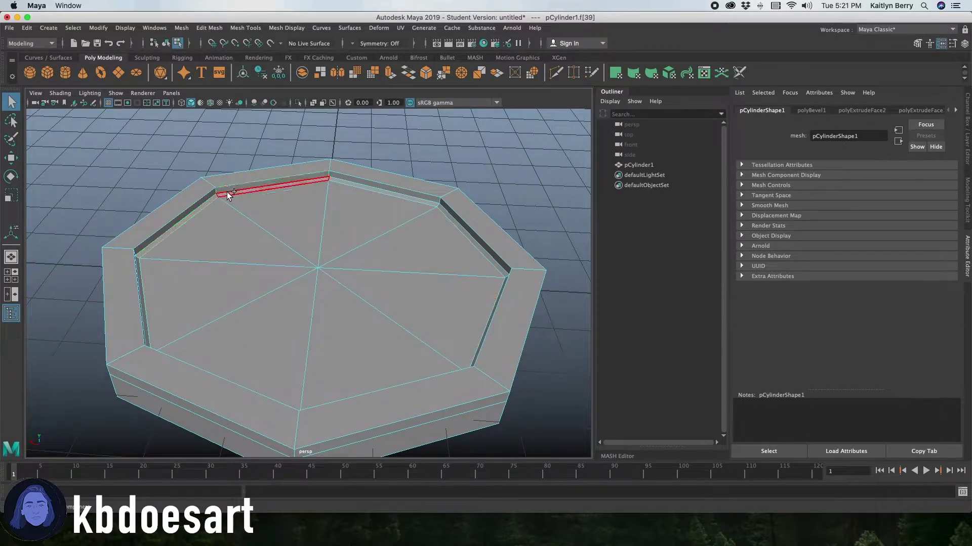
{"action": "key", "text": "super+z"}
{"action": "left_click", "coordinate": [208, 203], "text": "shift"}
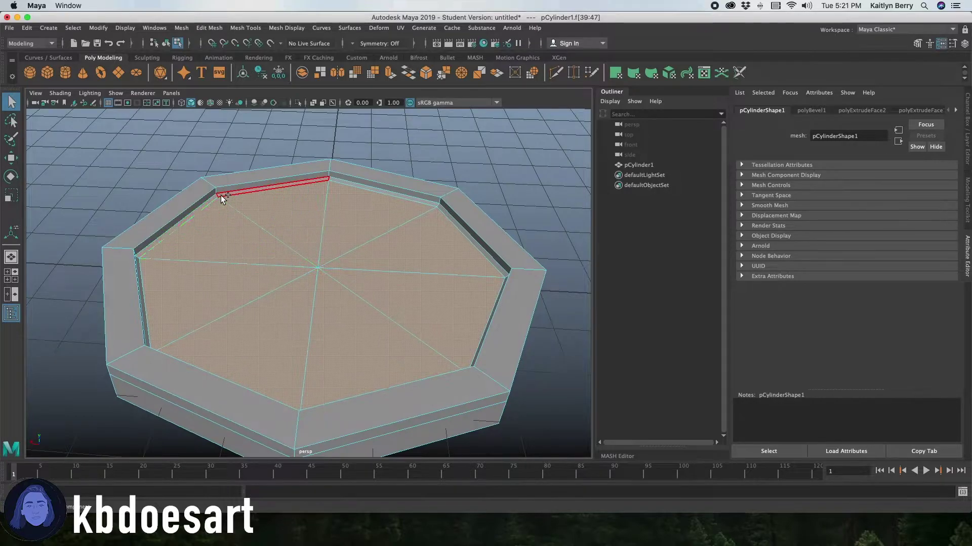
{"action": "double_click", "coordinate": [223, 195], "text": "shift"}
{"action": "left_click_drag", "start_coordinate": [357, 342], "coordinate": [367, 294], "text": "alt"}
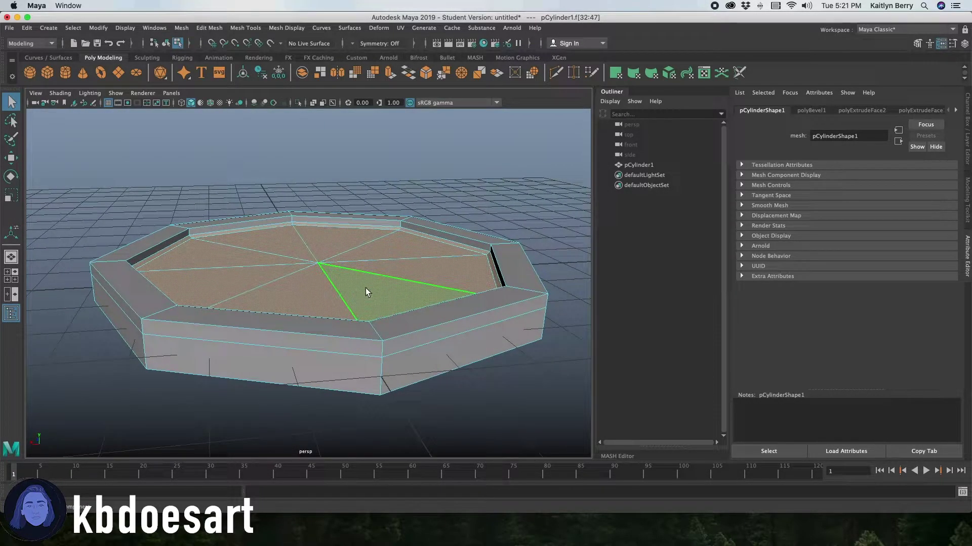
Extrude the selected recessed floor faces with a thickness of 0.08 and check the disc in smooth preview
{"action": "key", "text": "ctrl+e"}
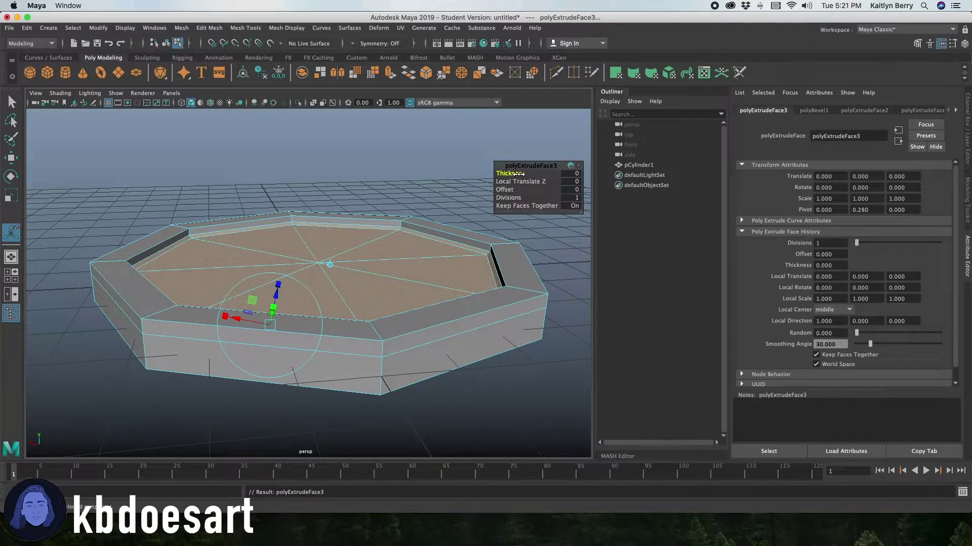
{"action": "left_click_drag", "start_coordinate": [519, 174], "coordinate": [521, 173]}
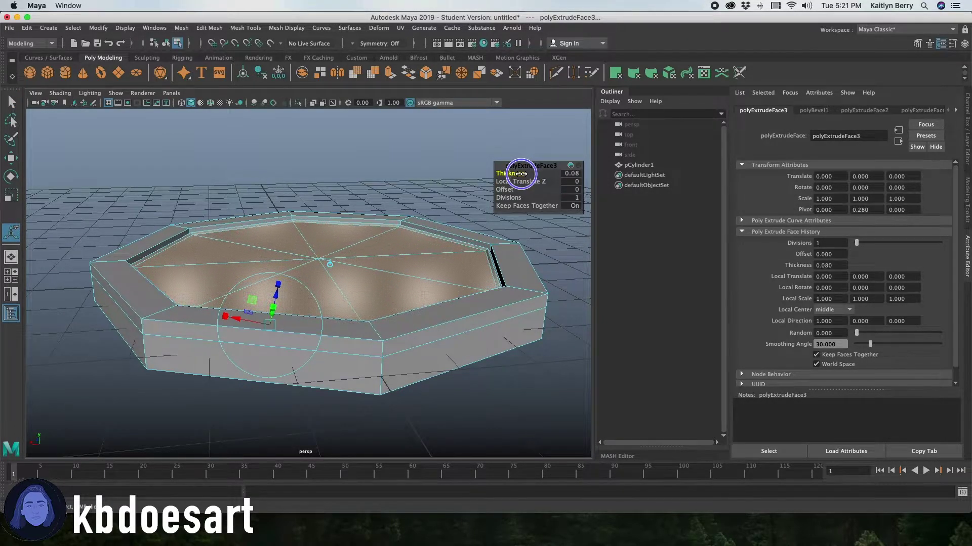
{"action": "key", "text": "3"}
{"action": "left_click_drag", "start_coordinate": [336, 180], "coordinate": [336, 232], "text": "alt"}
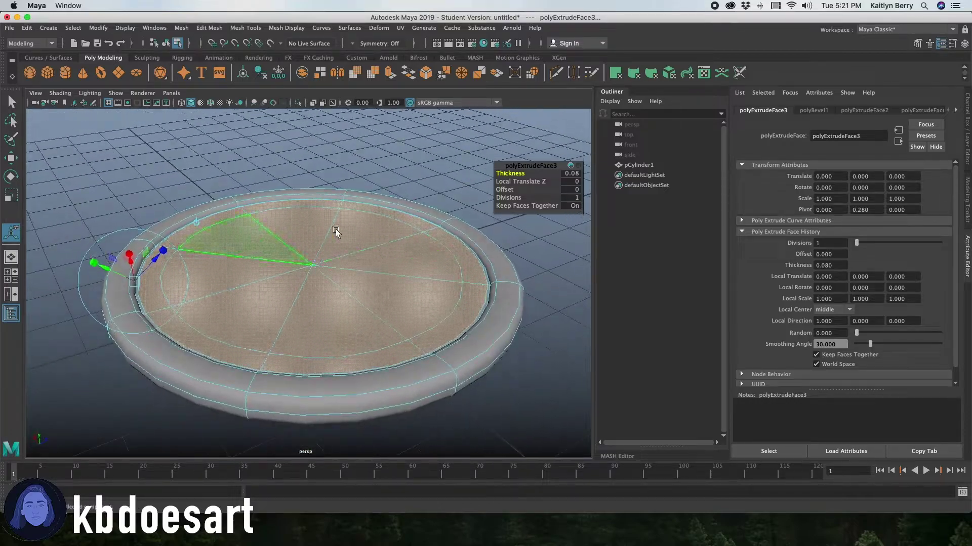
{"action": "left_click", "coordinate": [445, 148]}
{"action": "left_click_drag", "start_coordinate": [151, 238], "coordinate": [356, 289], "text": "alt"}
{"action": "key", "text": "1"}
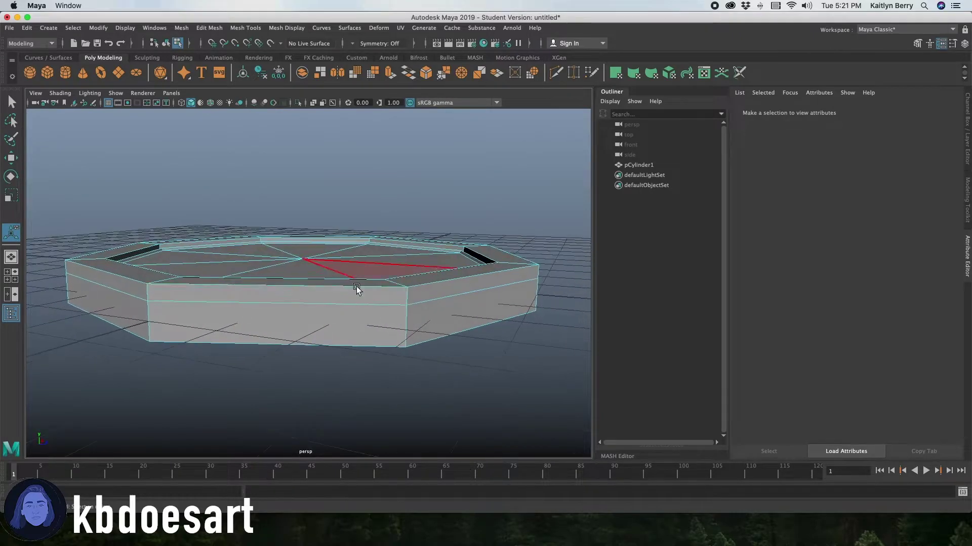
Bevel the outer edge loop of the disc's underside with 2 segments
{"action": "left_click", "coordinate": [429, 336]}
{"action": "left_click_drag", "start_coordinate": [376, 339], "coordinate": [346, 250], "text": "alt"}
{"action": "right_click", "coordinate": [346, 250]}
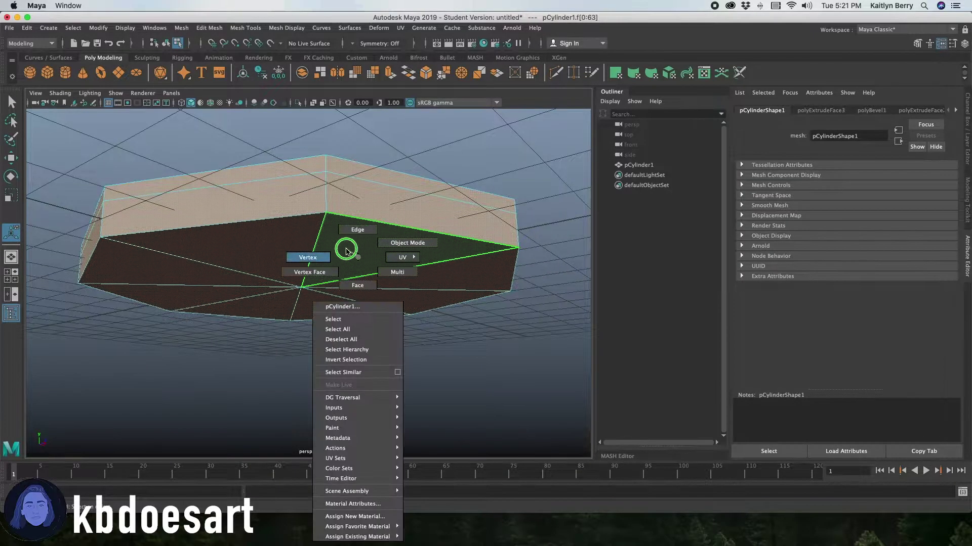
{"action": "right_click_drag", "start_coordinate": [346, 250], "coordinate": [360, 231]}
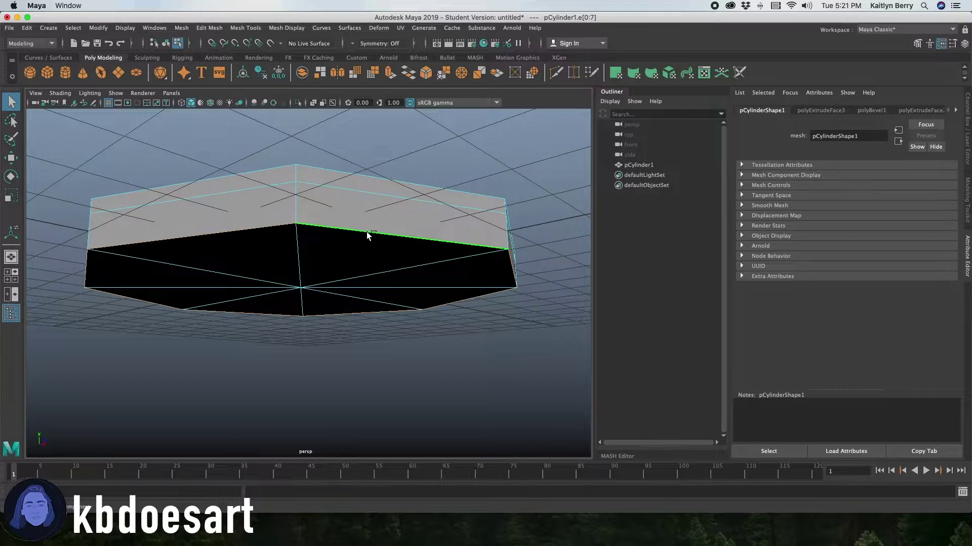
{"action": "key", "text": "ctrl+b"}
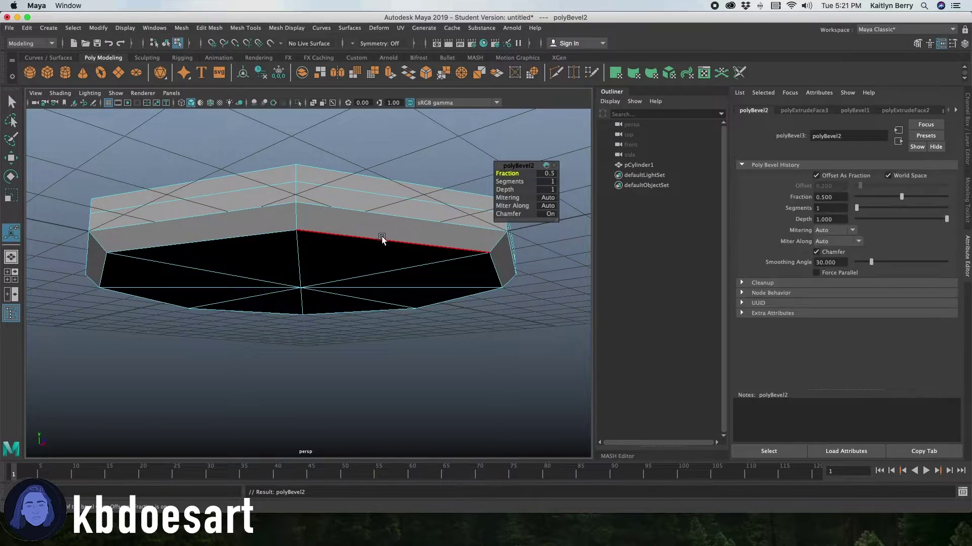
{"action": "left_click", "coordinate": [551, 182]}
{"action": "type", "text": "2"}
{"action": "key", "text": "Return"}
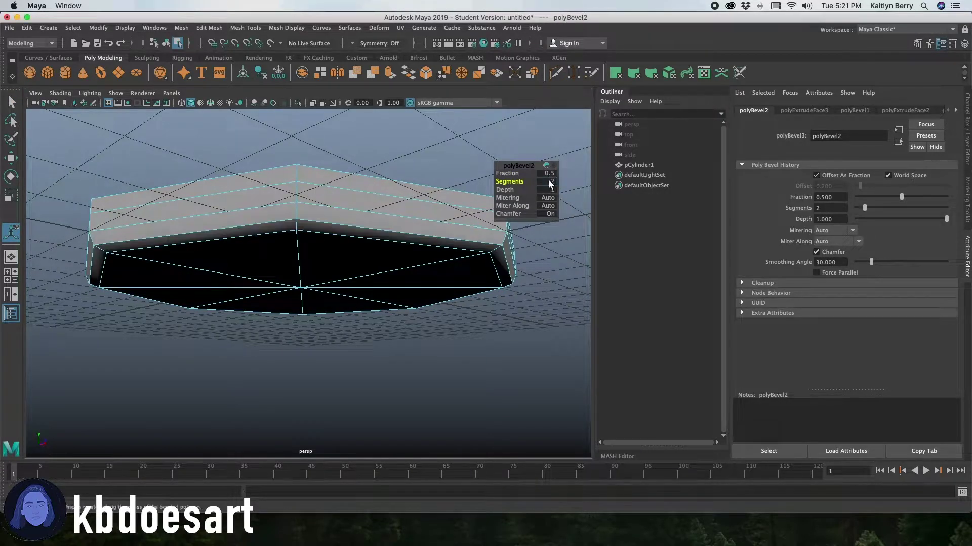
Set the underside bevel's fraction to 0.21 and view the disc in smooth preview
{"action": "left_click_drag", "start_coordinate": [516, 171], "coordinate": [488, 172]}
{"action": "scroll", "coordinate": [380, 193], "scroll_direction": "down", "scroll_amount": 5}
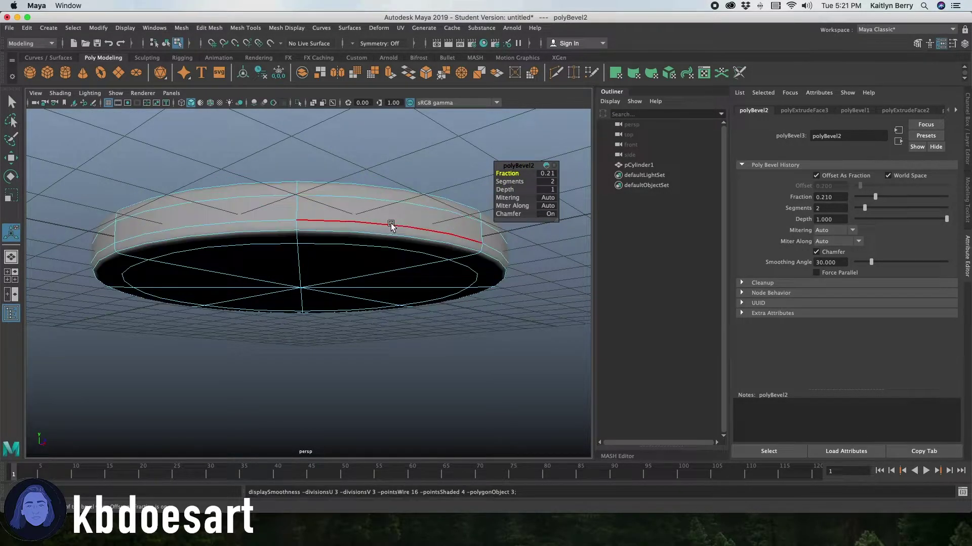
{"action": "left_click_drag", "start_coordinate": [350, 246], "coordinate": [393, 282], "text": "alt"}
{"action": "left_click", "coordinate": [430, 280]}
{"action": "left_click", "coordinate": [514, 260]}
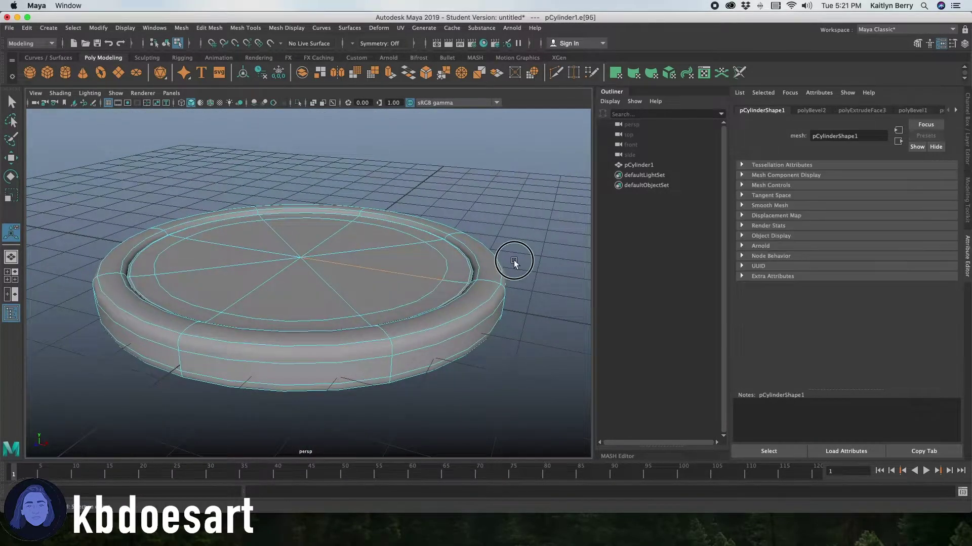
Select the recessed floor's inner faces, grow the selection by one ring and lower the faces slightly
{"action": "mouse_move", "coordinate": [314, 256]}
{"action": "right_mouse_down"}
{"action": "mouse_move", "coordinate": [275, 261]}
{"action": "mouse_move", "coordinate": [284, 271]}
{"action": "mouse_move", "coordinate": [305, 259]}
{"action": "right_mouse_up"}
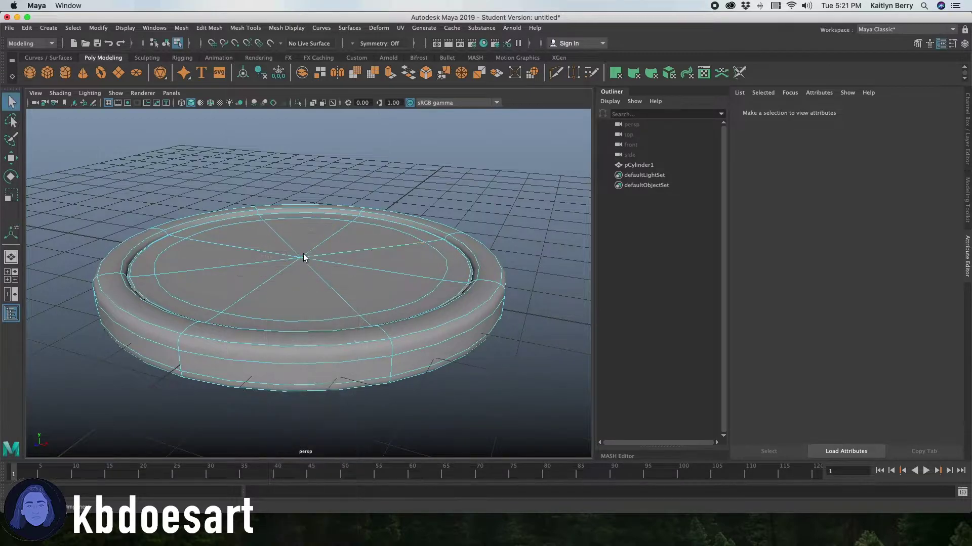
{"action": "mouse_move", "coordinate": [310, 253]}
{"action": "left_mouse_down"}
{"action": "mouse_move", "coordinate": [283, 277]}
{"action": "mouse_move", "coordinate": [329, 252]}
{"action": "mouse_move", "coordinate": [263, 279]}
{"action": "left_mouse_up"}
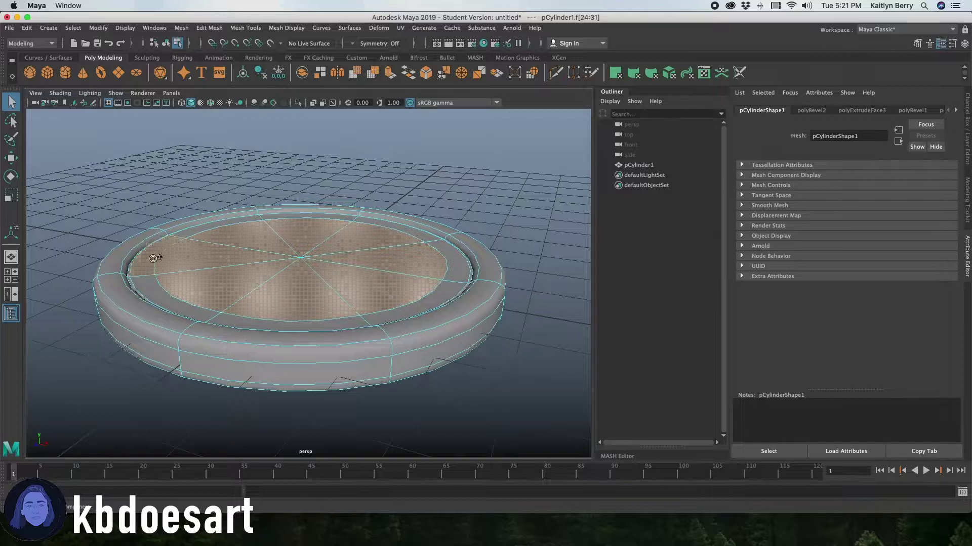
{"action": "key", "text": "shift+period"}
{"action": "key", "text": "w"}
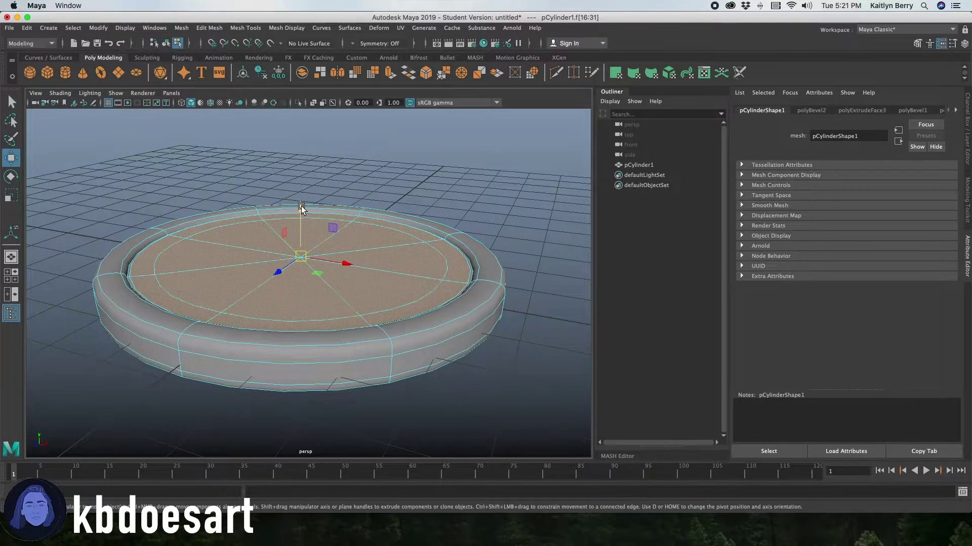
{"action": "left_click_drag", "start_coordinate": [304, 206], "coordinate": [300, 213]}
{"action": "left_click", "coordinate": [376, 194]}
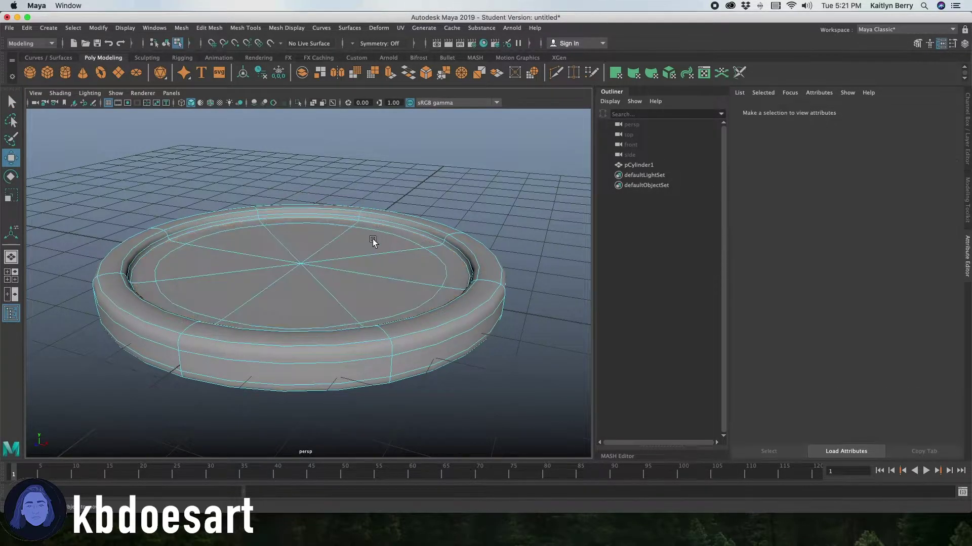
Create a second polygon cylinder, raise it above the disc and flatten it vertically into a thin puck
{"action": "left_click_drag", "start_coordinate": [373, 241], "coordinate": [275, 257], "text": "alt"}
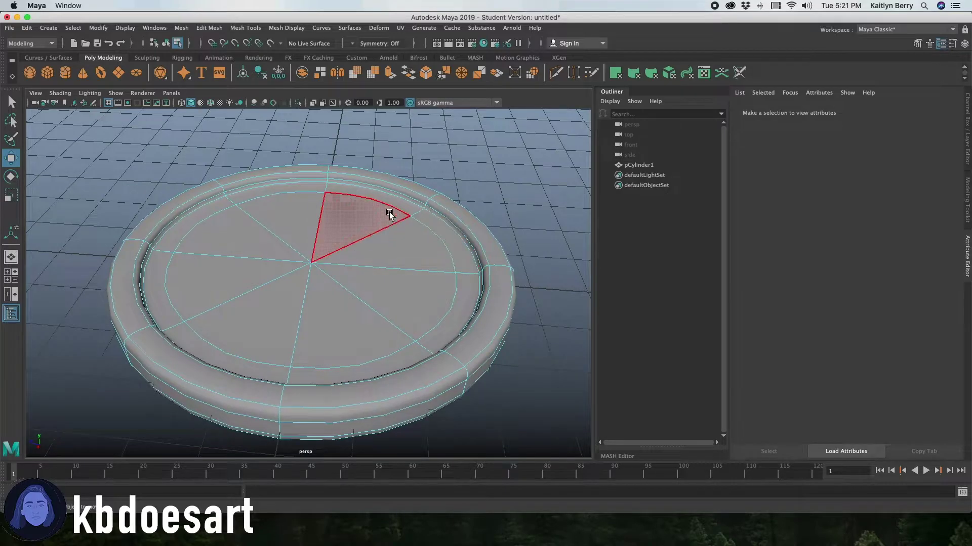
{"action": "left_click_drag", "start_coordinate": [346, 156], "coordinate": [350, 160], "text": "alt"}
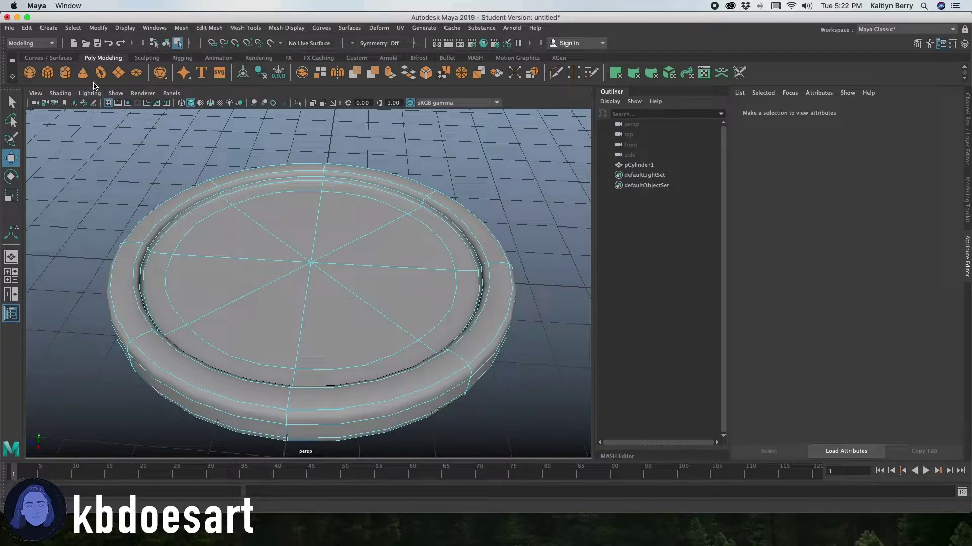
{"action": "left_click", "coordinate": [69, 69]}
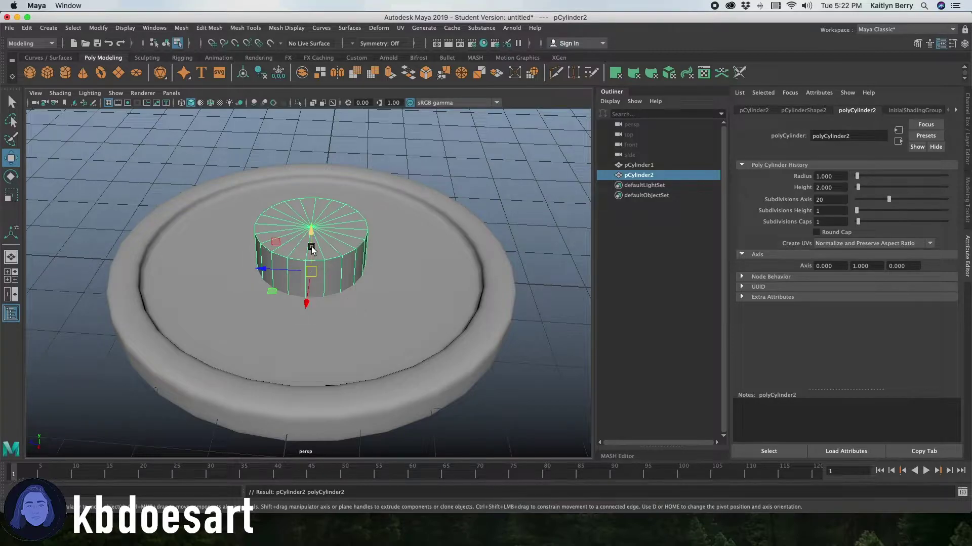
{"action": "left_click_drag", "start_coordinate": [312, 227], "coordinate": [336, 272]}
{"action": "key", "text": "r"}
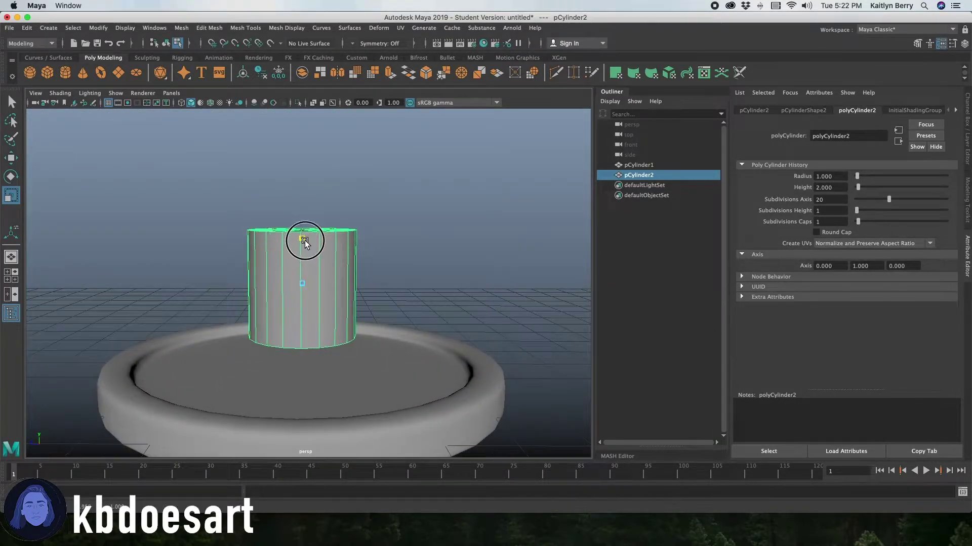
{"action": "left_click_drag", "start_coordinate": [303, 239], "coordinate": [337, 310]}
Bevel the small cylinder's top and bottom edge loops with 2 segments
{"action": "scroll", "coordinate": [337, 310], "scroll_direction": "up", "scroll_amount": 2}
{"action": "right_click_drag", "start_coordinate": [347, 283], "coordinate": [348, 226]}
{"action": "left_click", "coordinate": [321, 304]}
{"action": "double_click", "coordinate": [332, 303]}
{"action": "double_click", "coordinate": [338, 326], "text": "shift"}
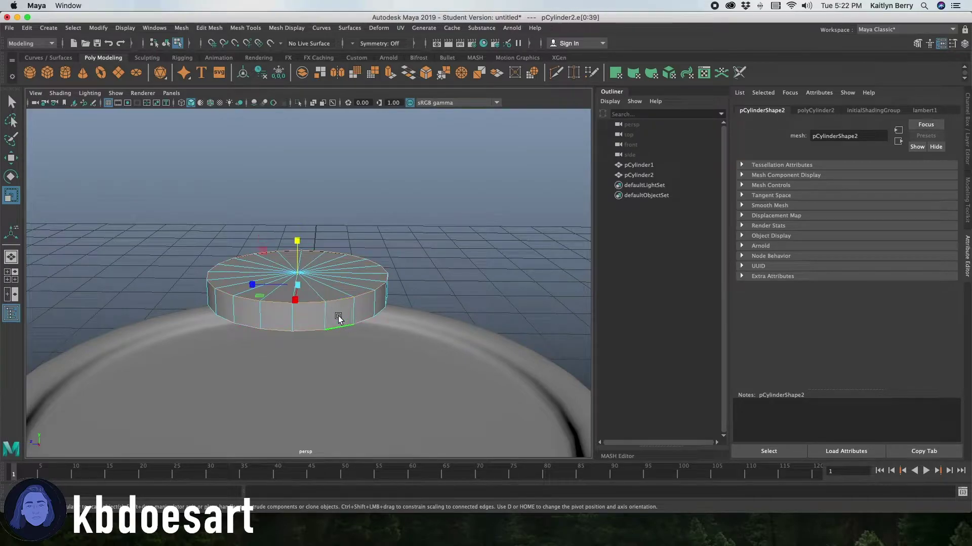
{"action": "key", "text": "ctrl+b"}
{"action": "left_click", "coordinate": [547, 182]}
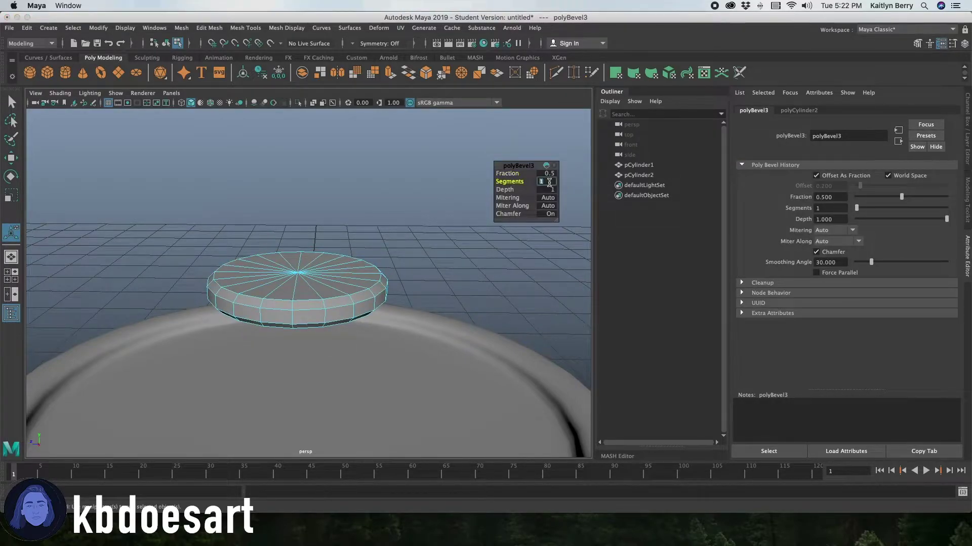
{"action": "type", "text": "2"}
{"action": "key", "text": "Return"}
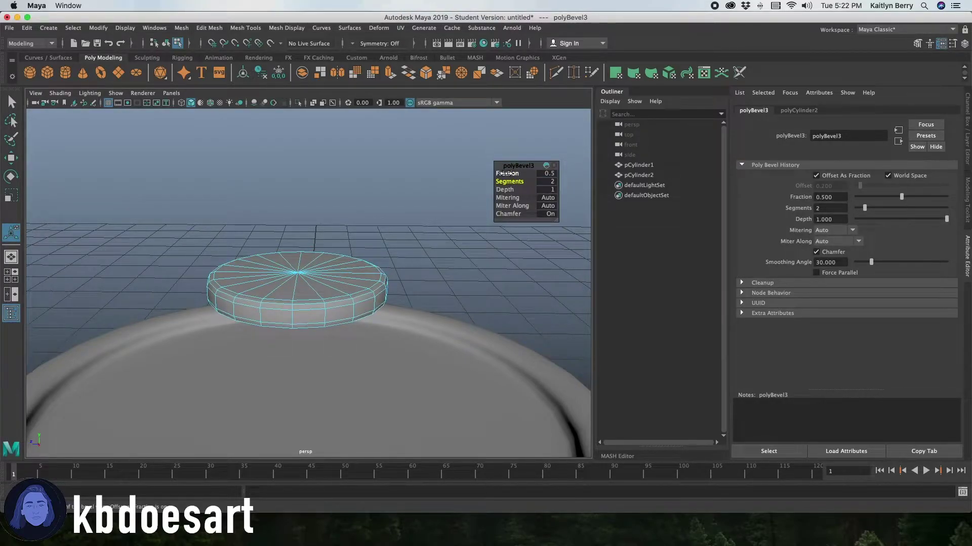
Set the small cylinder's bevel fraction to 1 and compare it in smooth, wireframe and shaded display, ending in smooth preview
{"action": "left_click_drag", "start_coordinate": [506, 173], "coordinate": [537, 168]}
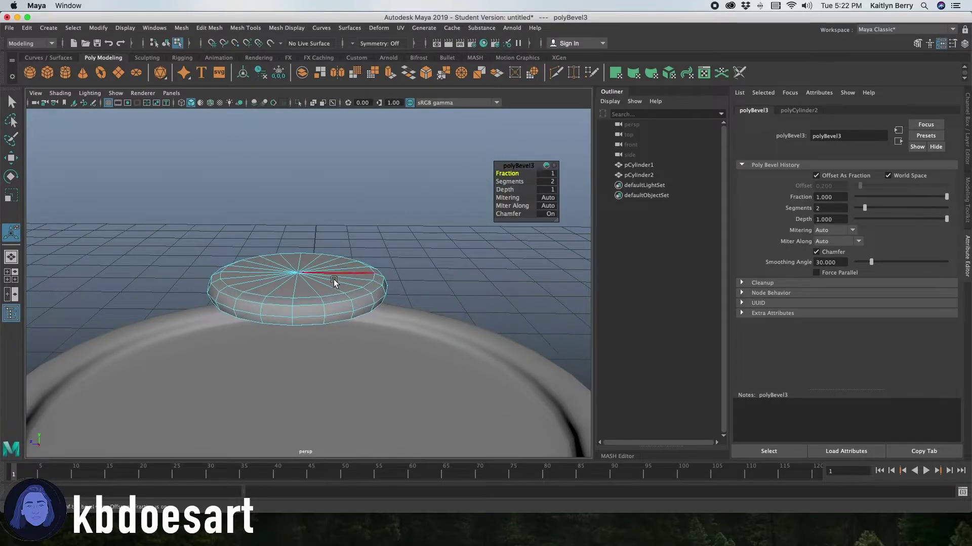
{"action": "key", "text": "3"}
{"action": "left_click_drag", "start_coordinate": [344, 325], "coordinate": [348, 343], "text": "alt"}
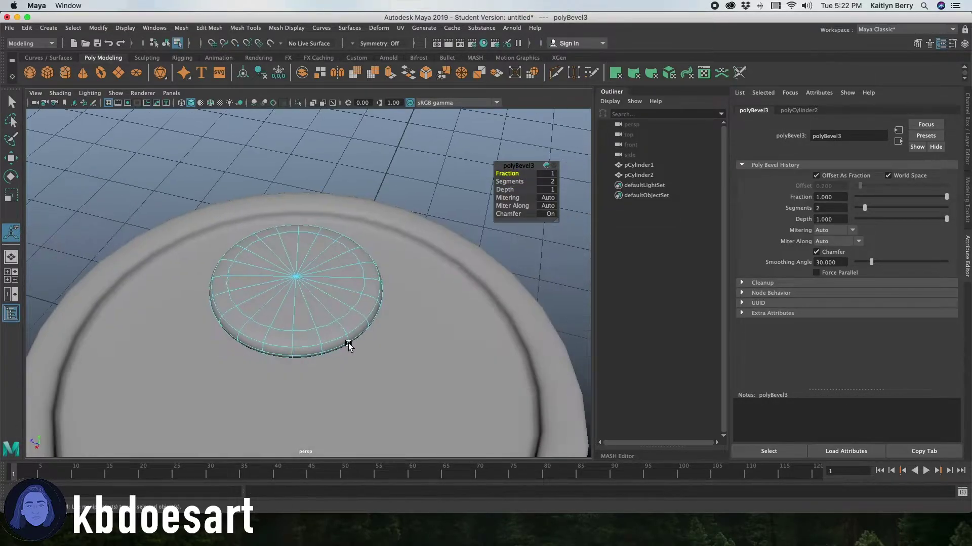
{"action": "key", "text": "4"}
{"action": "right_click_drag", "start_coordinate": [348, 343], "coordinate": [314, 283], "text": "alt"}
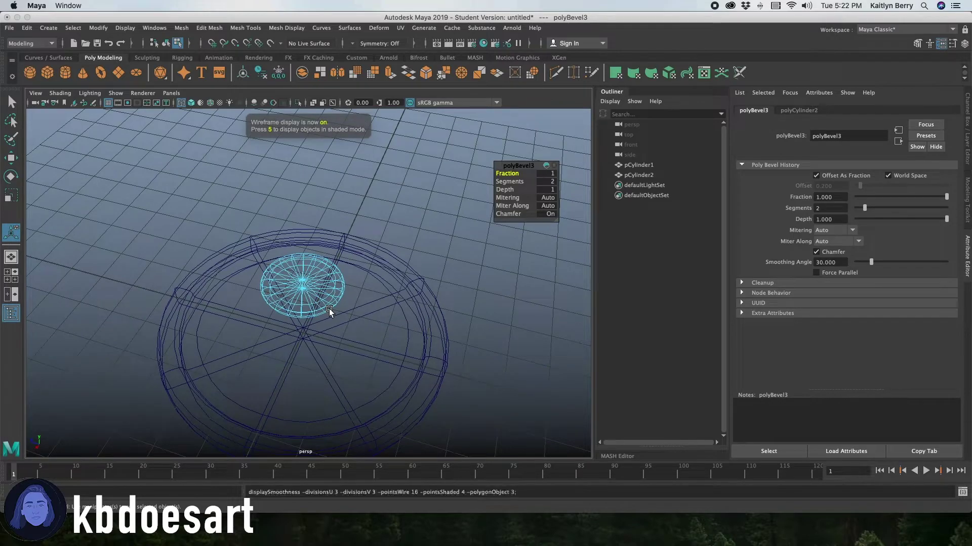
{"action": "key", "text": "2"}
{"action": "key", "text": "5"}
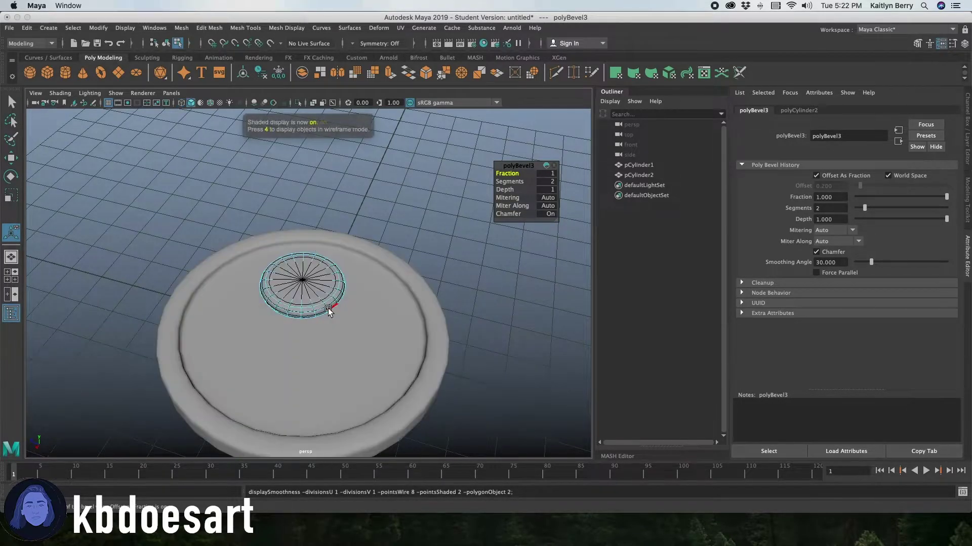
{"action": "left_click_drag", "start_coordinate": [316, 318], "coordinate": [304, 275], "text": "alt"}
{"action": "key", "text": "3"}
Return the small cylinder to object mode, scale it down and lower it onto the centre of the recessed floor
{"action": "key", "text": "w"}
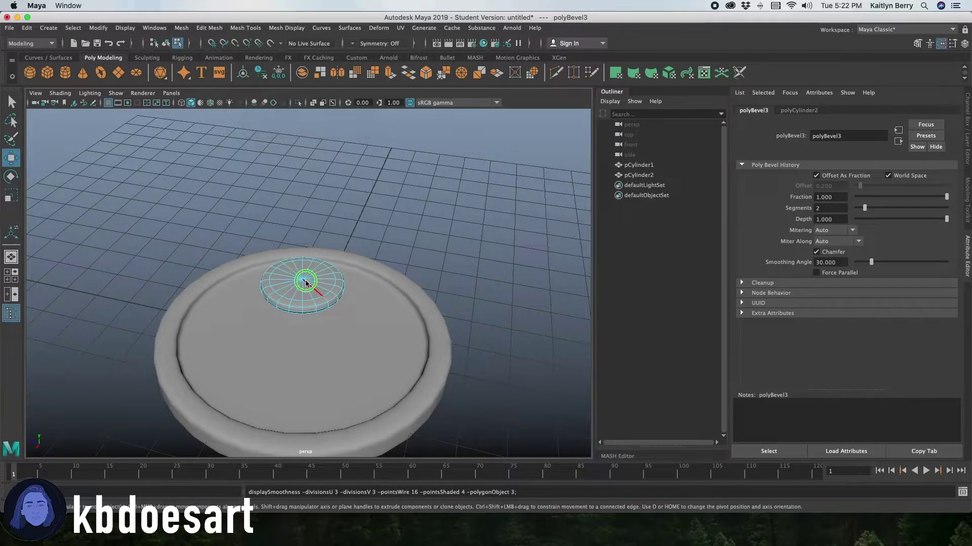
{"action": "right_click_drag", "start_coordinate": [305, 278], "coordinate": [329, 253]}
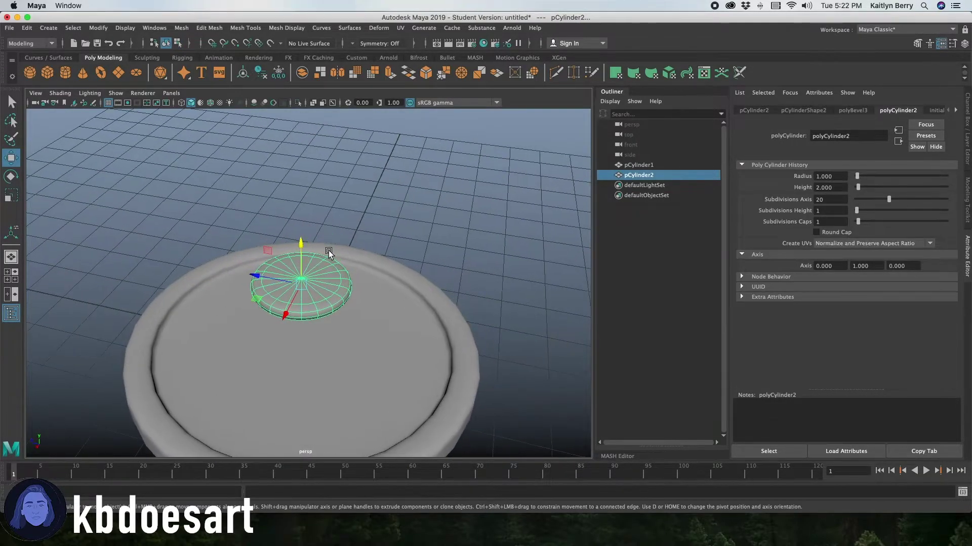
{"action": "key", "text": "r"}
{"action": "mouse_move", "coordinate": [302, 283]}
{"action": "left_mouse_down"}
{"action": "mouse_move", "coordinate": [226, 296]}
{"action": "mouse_move", "coordinate": [275, 282]}
{"action": "mouse_move", "coordinate": [260, 284]}
{"action": "mouse_move", "coordinate": [302, 310]}
{"action": "mouse_move", "coordinate": [336, 304]}
{"action": "mouse_move", "coordinate": [326, 282]}
{"action": "mouse_move", "coordinate": [312, 294]}
{"action": "left_mouse_up"}
{"action": "key", "text": "w"}
{"action": "left_click_drag", "start_coordinate": [302, 244], "coordinate": [347, 352]}
Select the disc, enter face mode and select every other wedge face together with the inner-wall faces beside it
{"action": "left_click", "coordinate": [347, 353]}
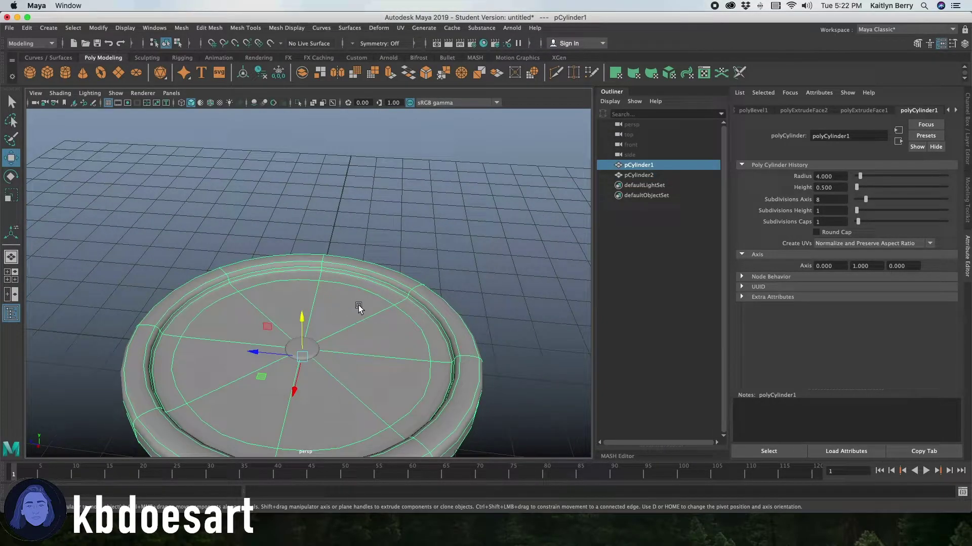
{"action": "mouse_move", "coordinate": [351, 303]}
{"action": "right_mouse_down"}
{"action": "mouse_move", "coordinate": [360, 241]}
{"action": "mouse_move", "coordinate": [351, 285]}
{"action": "right_mouse_up"}
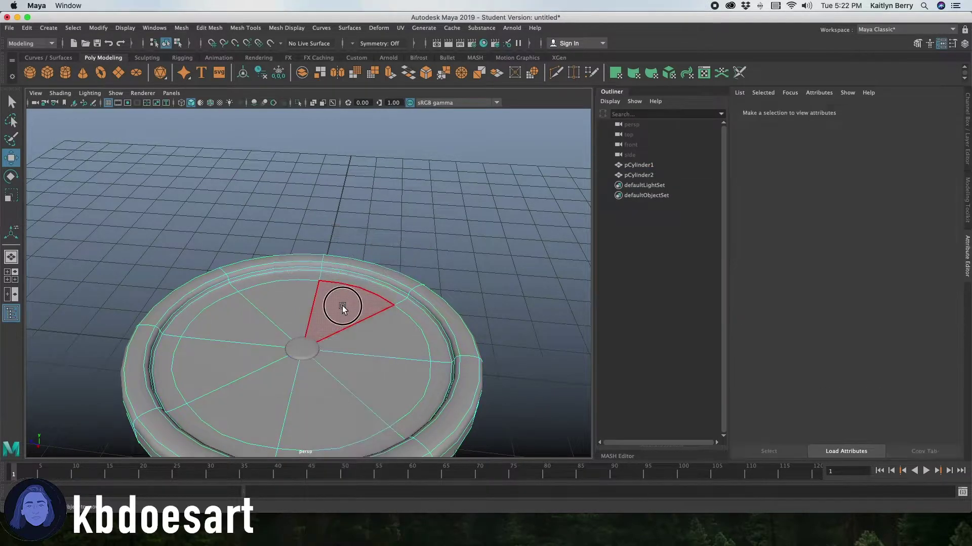
{"action": "left_click", "coordinate": [341, 304]}
{"action": "left_click_drag", "start_coordinate": [390, 326], "coordinate": [374, 330], "text": "alt"}
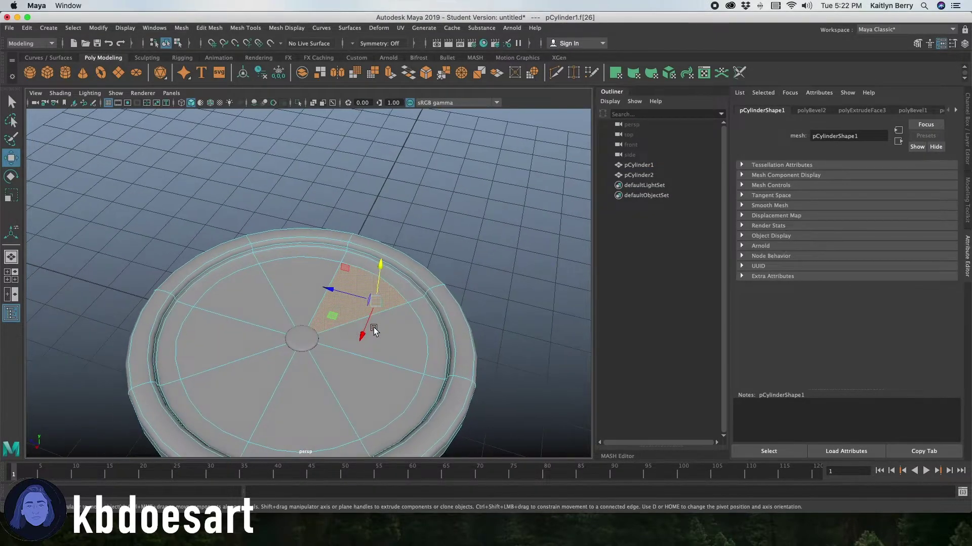
{"action": "left_click", "coordinate": [411, 276], "text": "shift"}
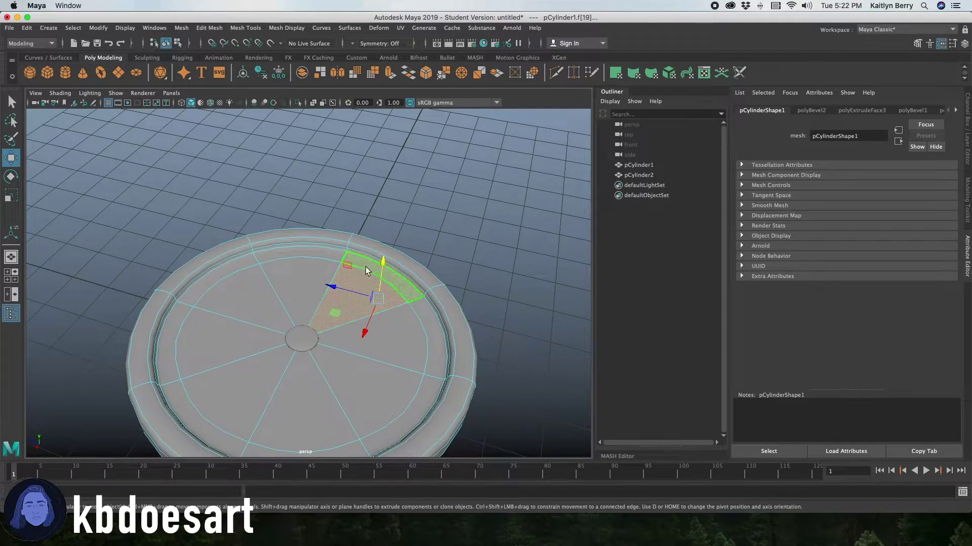
{"action": "left_click", "coordinate": [221, 290], "text": "shift"}
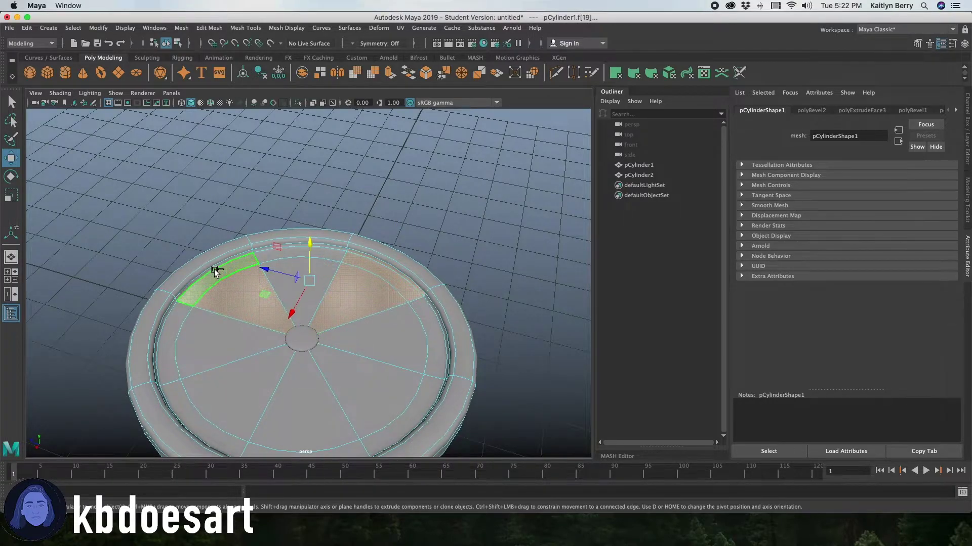
{"action": "left_click", "coordinate": [232, 390], "text": "shift"}
{"action": "left_click", "coordinate": [180, 416], "text": "shift"}
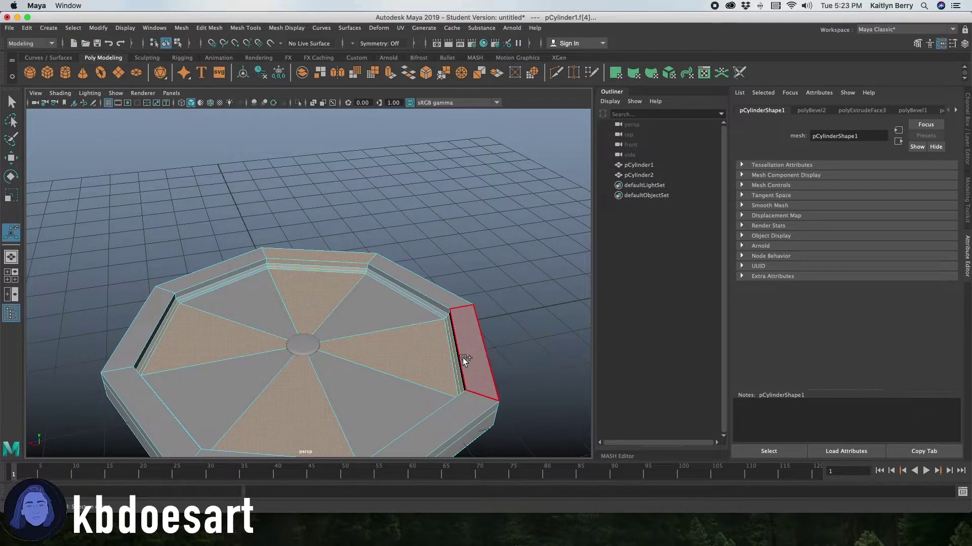
Complete the alternating selection by adding the inner-wall and top rim faces of all four sections
{"action": "left_click_drag", "start_coordinate": [463, 357], "coordinate": [473, 340], "text": "alt"}
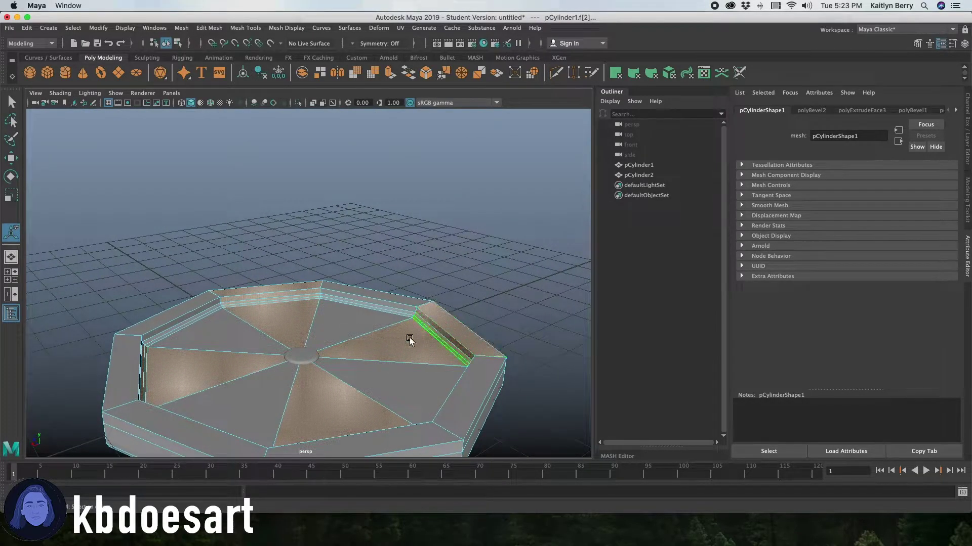
{"action": "left_click_drag", "start_coordinate": [287, 346], "coordinate": [454, 356], "text": "alt"}
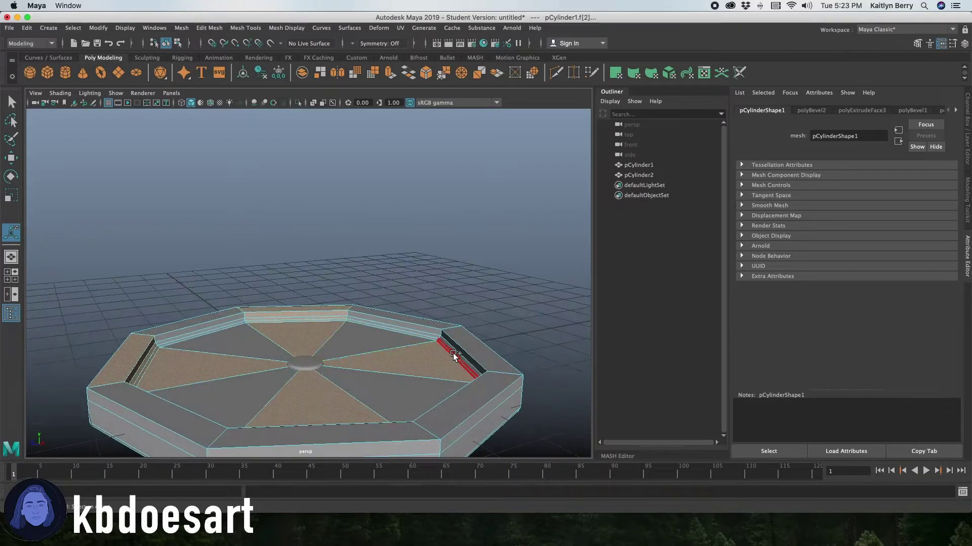
{"action": "left_click", "coordinate": [454, 355], "text": "shift"}
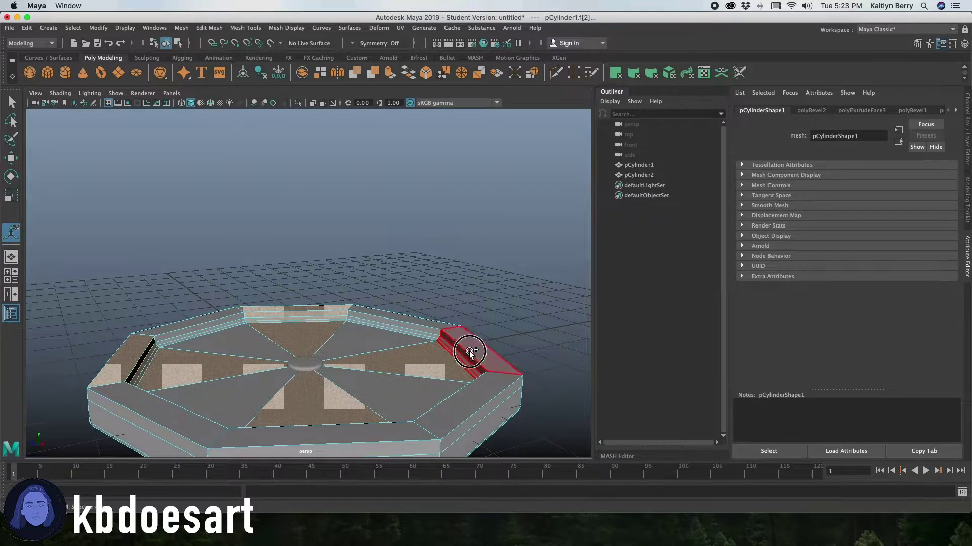
{"action": "left_click_drag", "start_coordinate": [389, 396], "coordinate": [480, 355], "text": "alt"}
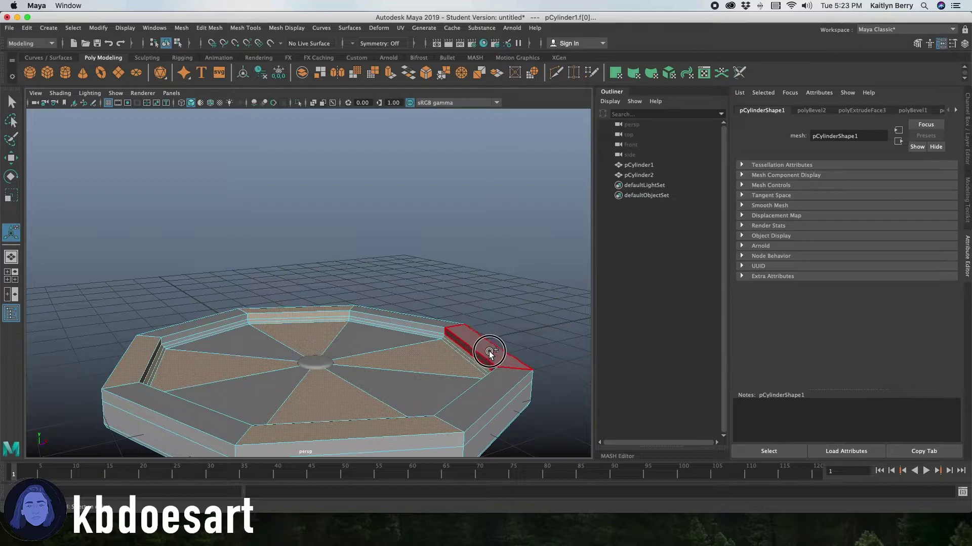
{"action": "left_click_drag", "start_coordinate": [375, 350], "coordinate": [186, 364], "text": "alt"}
Extrude the four selected sections with an offset of 0.03, then clear the selection
{"action": "key", "text": "ctrl+e"}
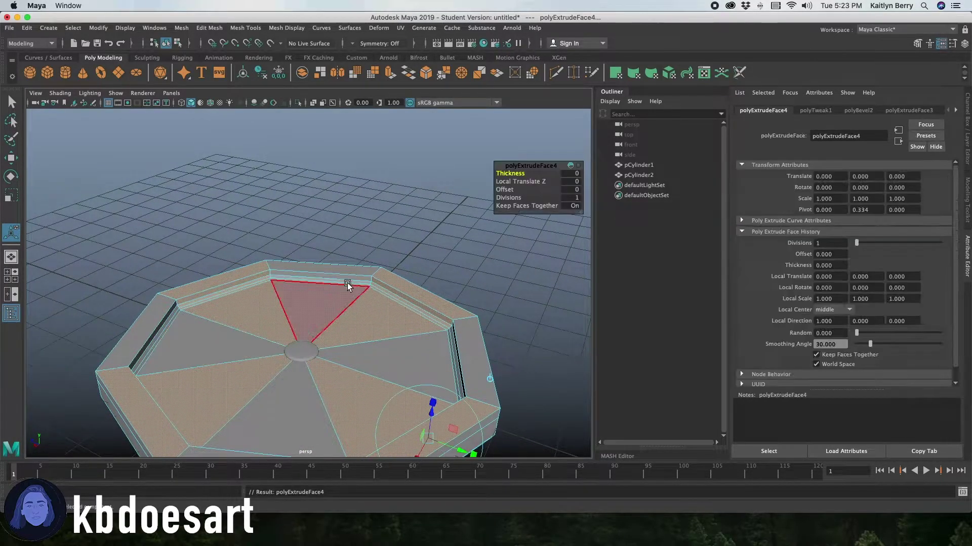
{"action": "left_click_drag", "start_coordinate": [505, 189], "coordinate": [508, 188]}
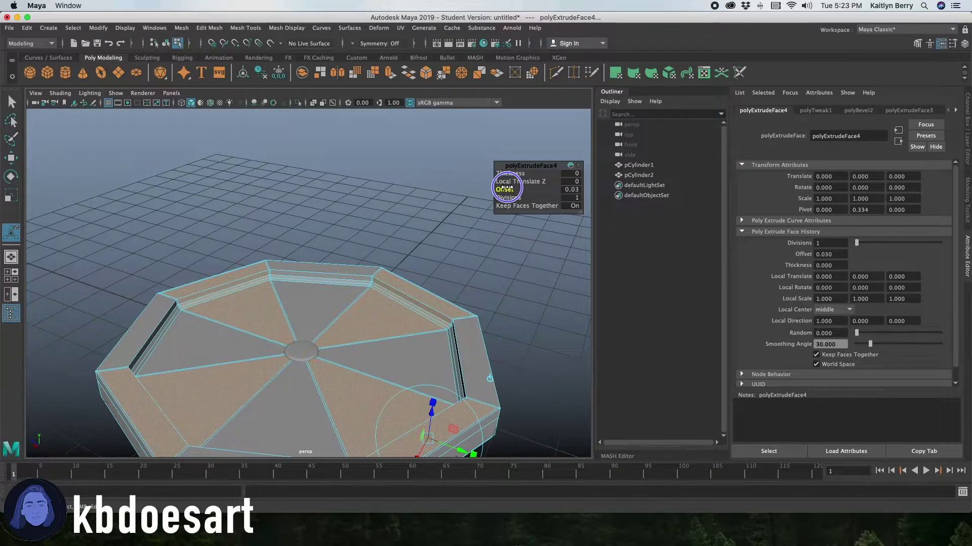
{"action": "left_click_drag", "start_coordinate": [381, 272], "coordinate": [324, 281], "text": "alt"}
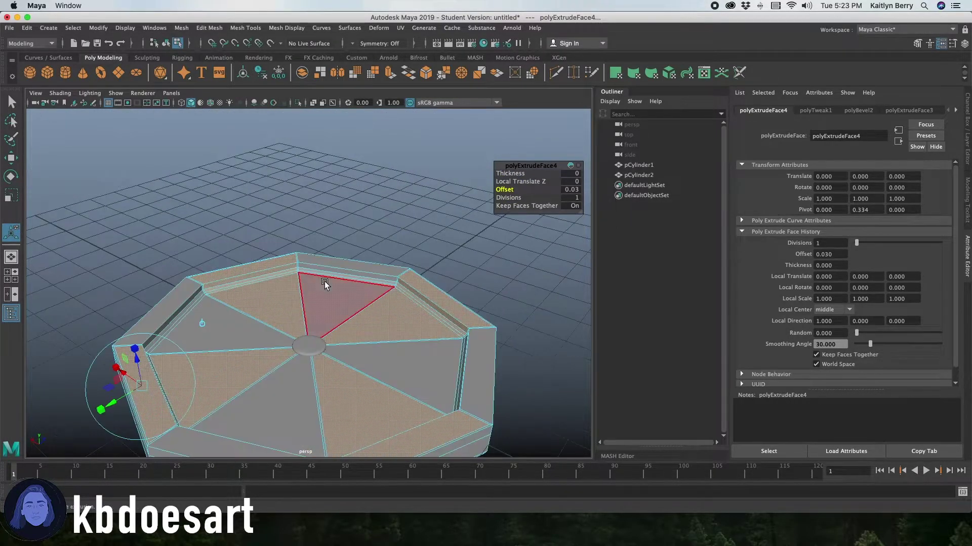
{"action": "left_click", "coordinate": [367, 221]}
{"action": "key", "text": "q"}
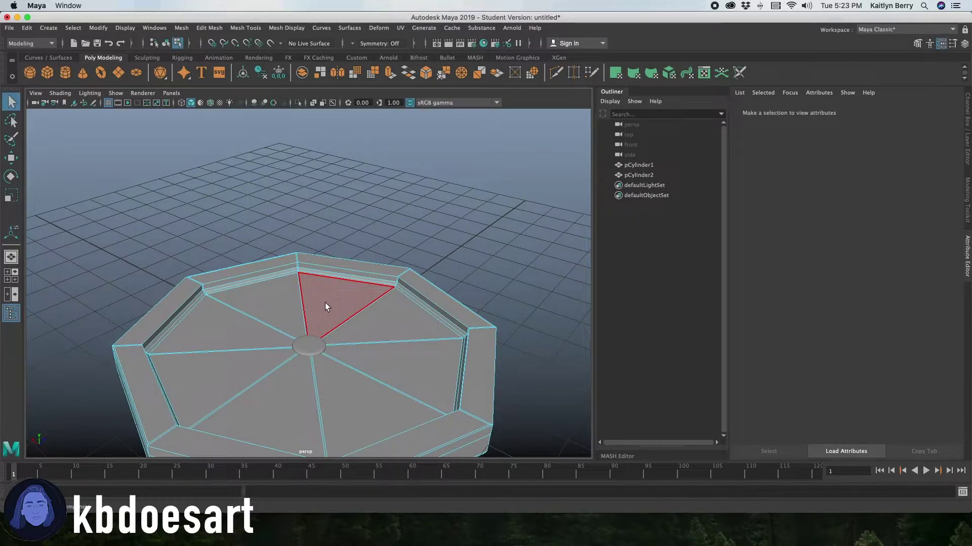
Select the four remaining alternating wedges with their inner-wall and top rim faces
{"action": "left_click", "coordinate": [329, 295], "text": "shift"}
{"action": "left_click", "coordinate": [338, 265]}
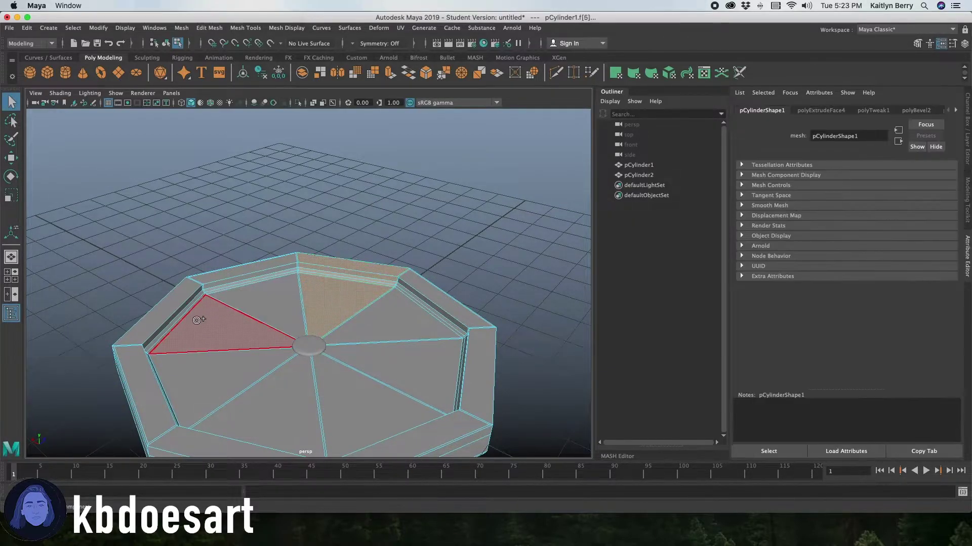
{"action": "left_click", "coordinate": [171, 318], "text": "shift"}
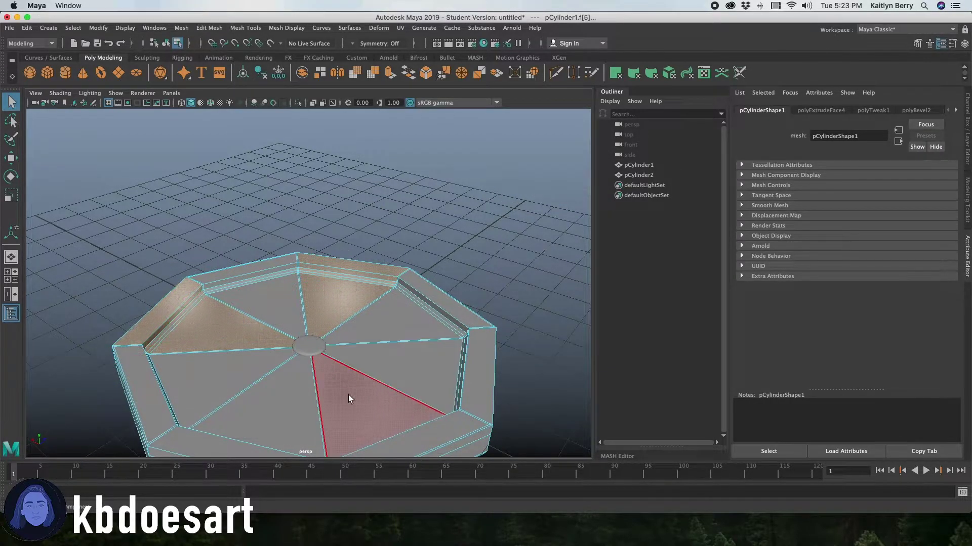
{"action": "left_click_drag", "start_coordinate": [349, 396], "coordinate": [396, 341], "text": "alt"}
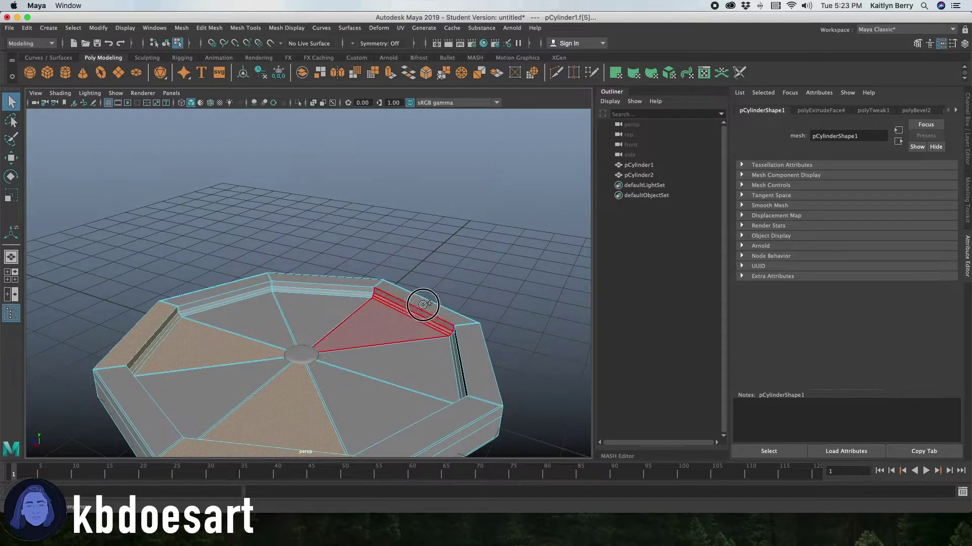
{"action": "left_click", "coordinate": [447, 312], "text": "shift"}
Extrude the remaining four sections with an offset of 0.03 and clear the selection
{"action": "key", "text": "ctrl+e"}
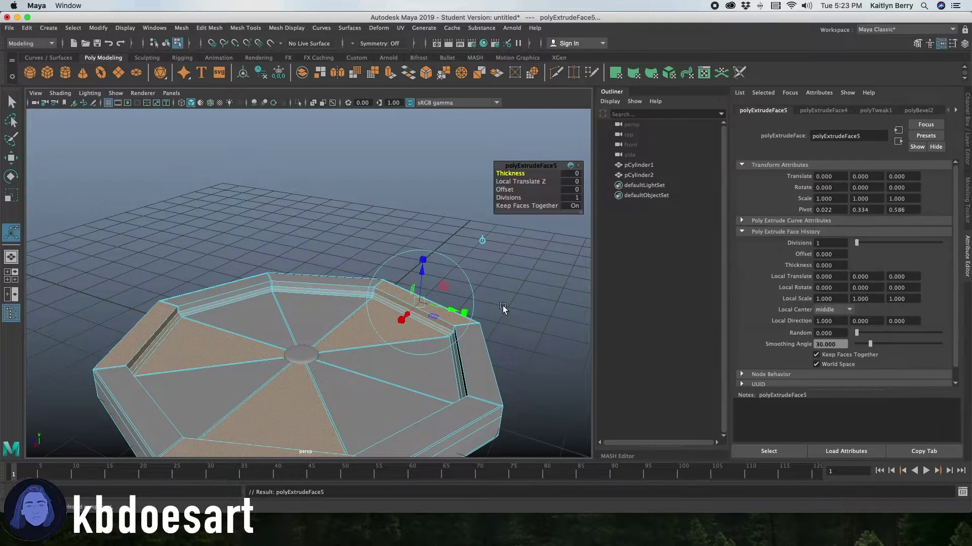
{"action": "left_click", "coordinate": [503, 189]}
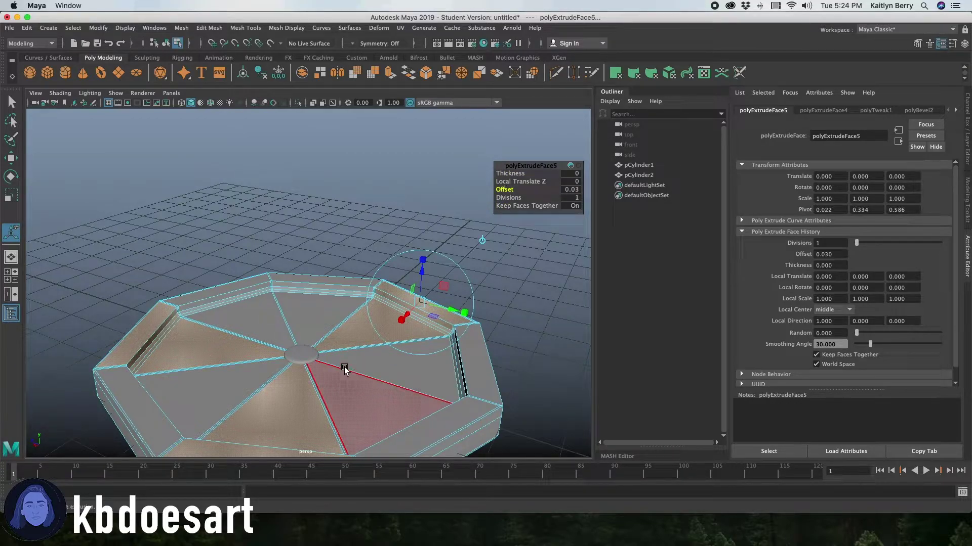
{"action": "left_click", "coordinate": [348, 189]}
{"action": "left_click_drag", "start_coordinate": [332, 336], "coordinate": [267, 324], "text": "alt"}
{"action": "key", "text": "q"}
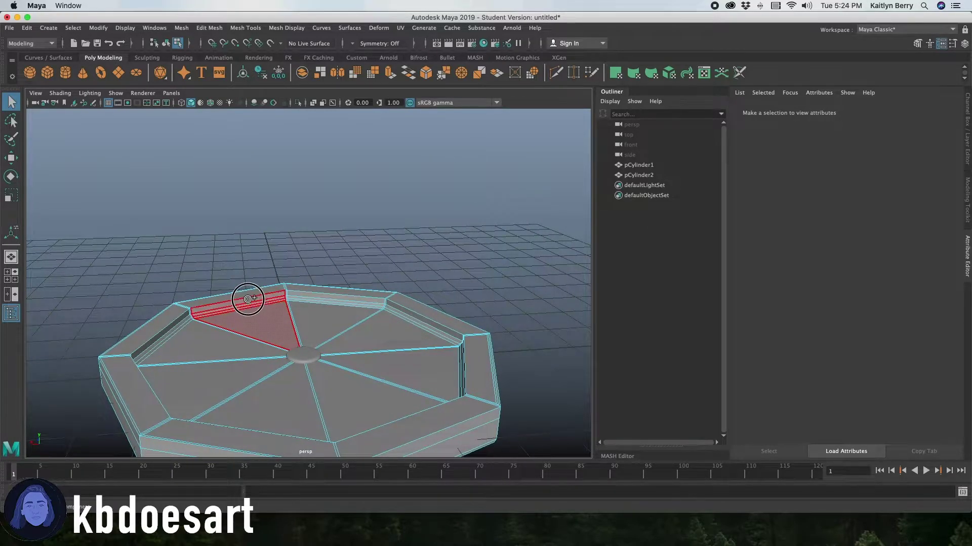
Select the inset faces of all eight sections, including each wedge, inner wall and top rim face
{"action": "left_click", "coordinate": [245, 295]}
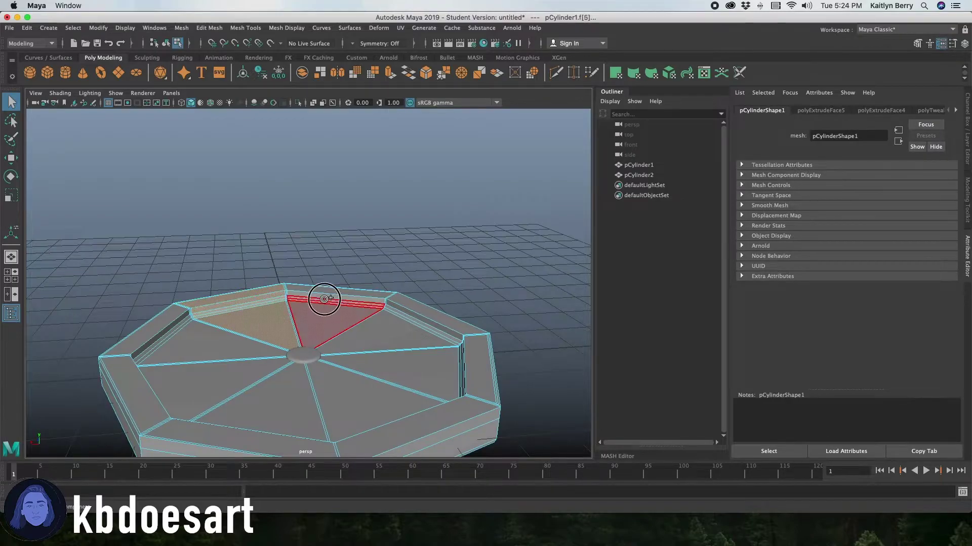
{"action": "left_click", "coordinate": [349, 294], "text": "shift"}
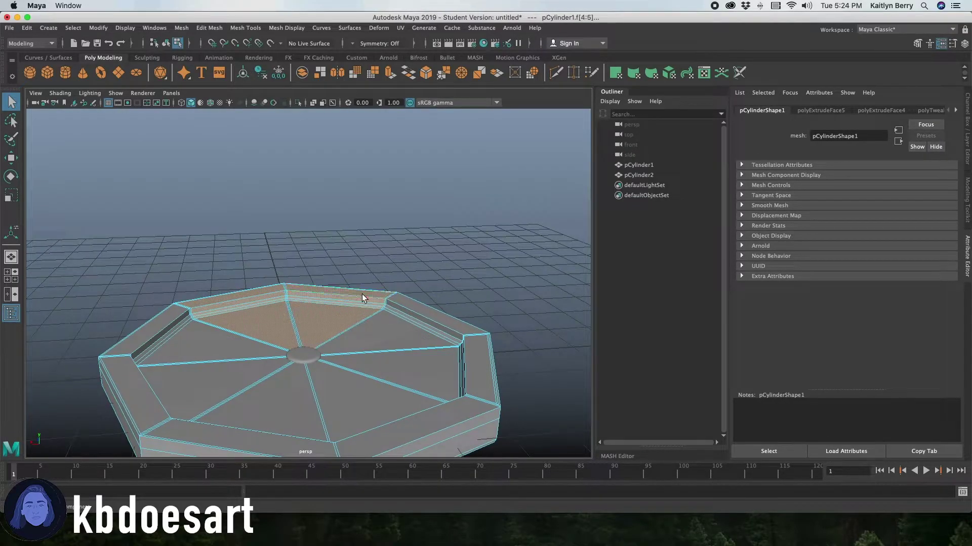
{"action": "left_click", "coordinate": [427, 313], "text": "shift"}
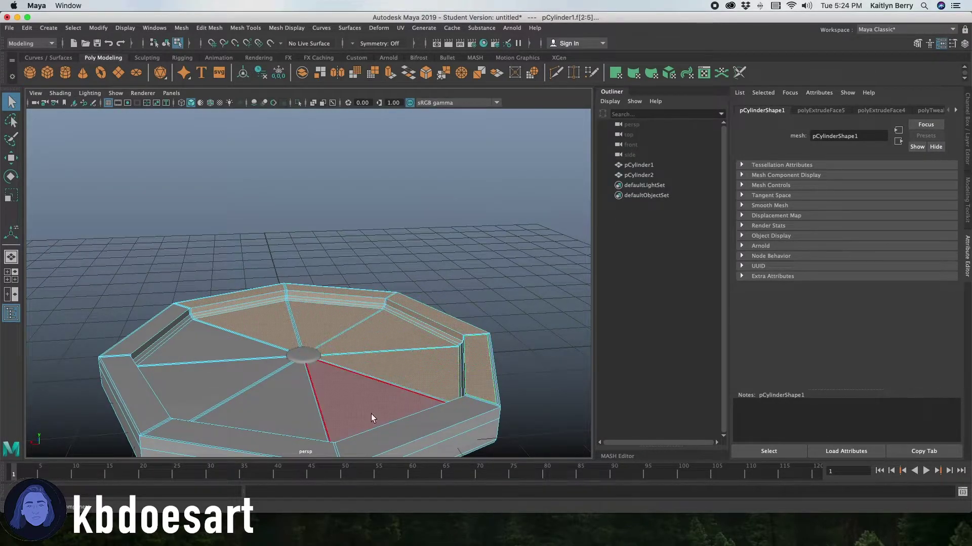
{"action": "left_click_drag", "start_coordinate": [372, 414], "coordinate": [448, 416], "text": "alt"}
{"action": "left_click_drag", "start_coordinate": [401, 318], "coordinate": [425, 289], "text": "shift"}
{"action": "left_click_drag", "start_coordinate": [426, 329], "coordinate": [508, 353], "text": "alt"}
{"action": "left_click", "coordinate": [427, 299], "text": "shift"}
{"action": "left_click_drag", "start_coordinate": [427, 299], "coordinate": [445, 317], "text": "alt"}
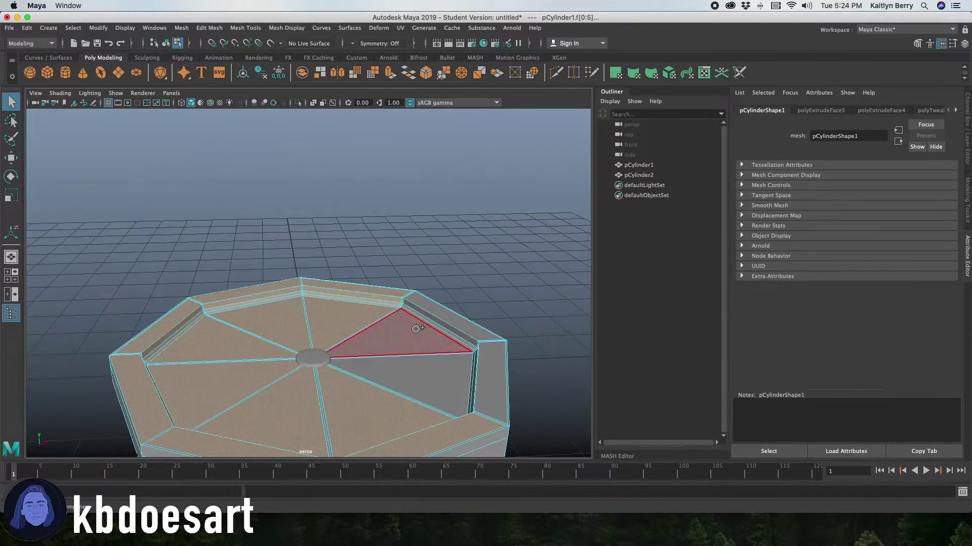
{"action": "left_click_drag", "start_coordinate": [431, 373], "coordinate": [424, 332], "text": "alt"}
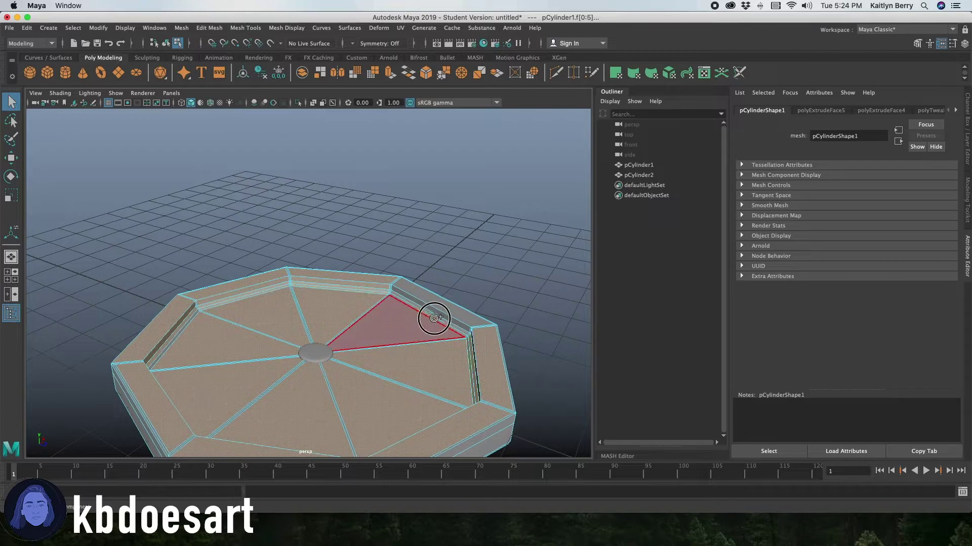
{"action": "left_click", "coordinate": [433, 318], "text": "shift"}
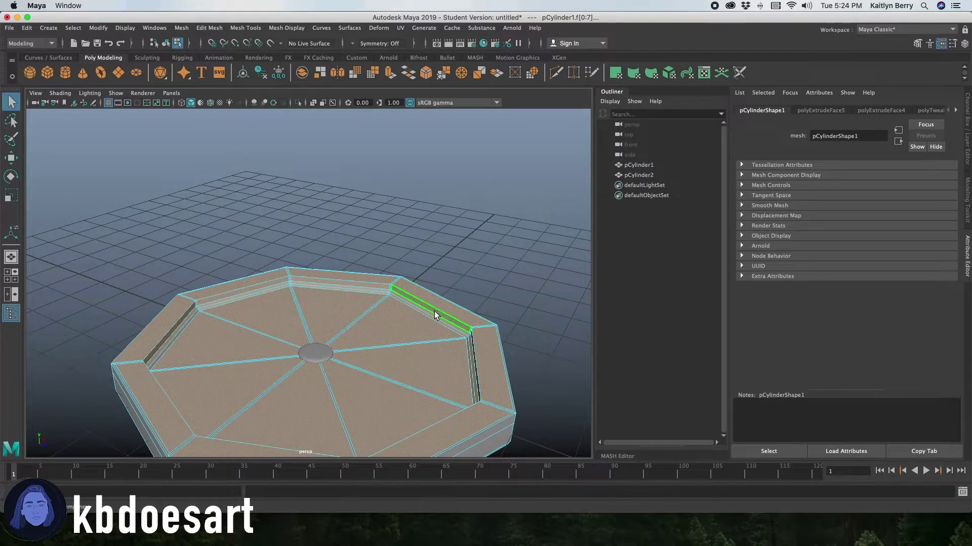
{"action": "key", "text": "ctrl+e"}
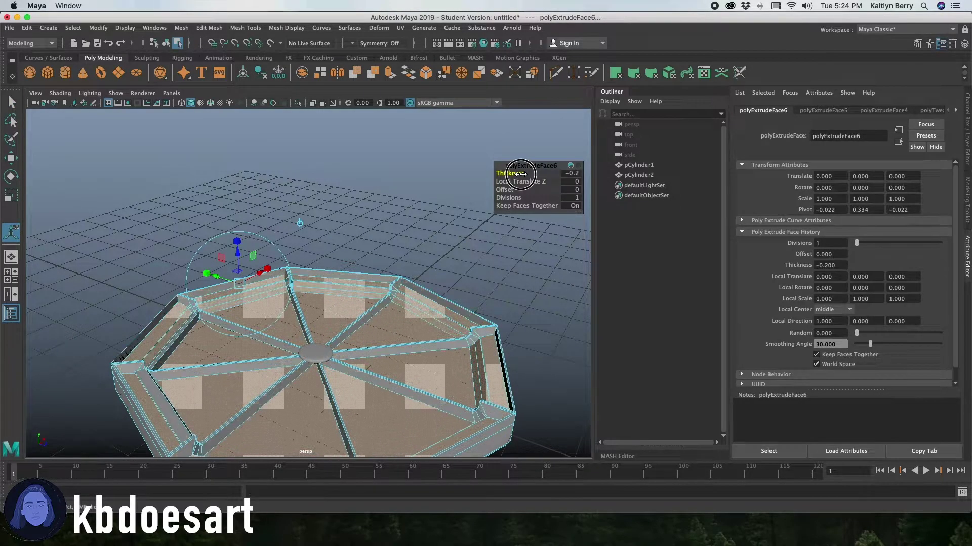
{"action": "mouse_move", "coordinate": [521, 174]}
{"action": "left_mouse_down"}
{"action": "mouse_move", "coordinate": [512, 171]}
{"action": "mouse_move", "coordinate": [524, 178]}
{"action": "left_mouse_up"}
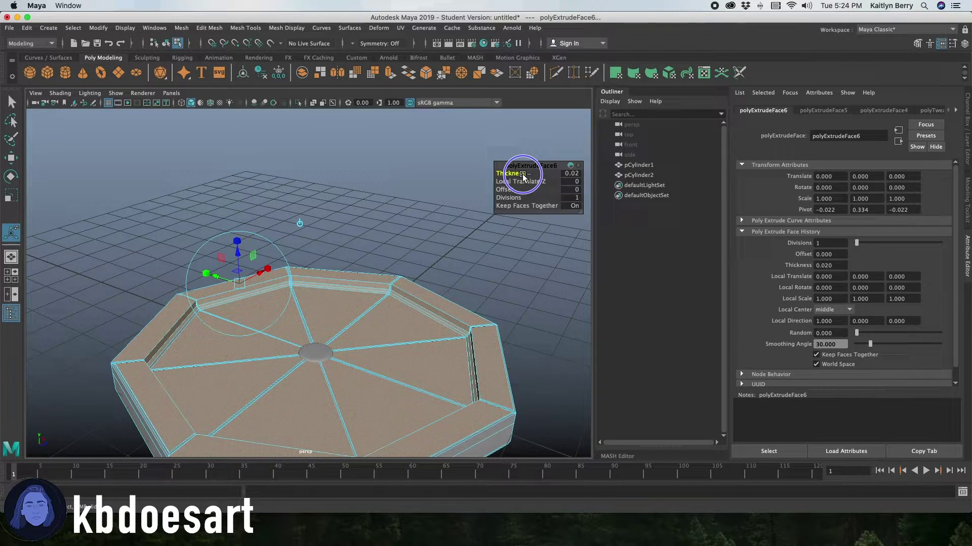
{"action": "left_click_drag", "start_coordinate": [368, 318], "coordinate": [247, 321], "text": "alt"}
{"action": "key", "text": "z"}
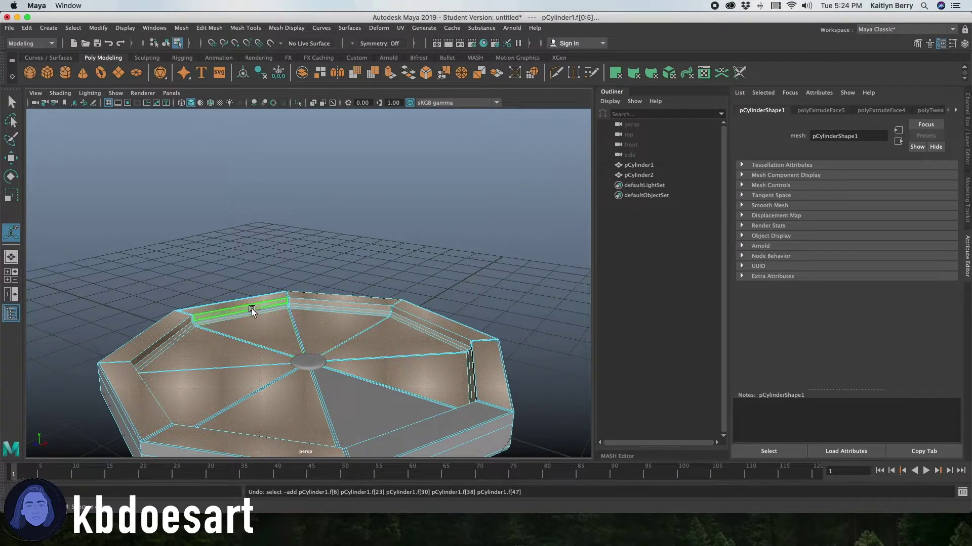
Extrude the faces of all eight sections together with a thickness of 0.05
{"action": "left_click_drag", "start_coordinate": [260, 314], "coordinate": [396, 306], "text": "alt"}
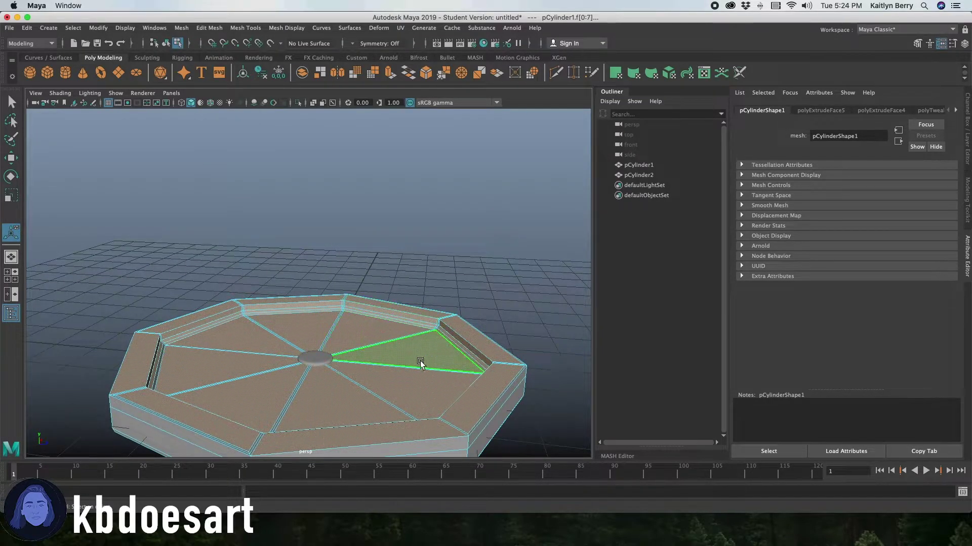
{"action": "left_click_drag", "start_coordinate": [418, 362], "coordinate": [534, 367], "text": "alt"}
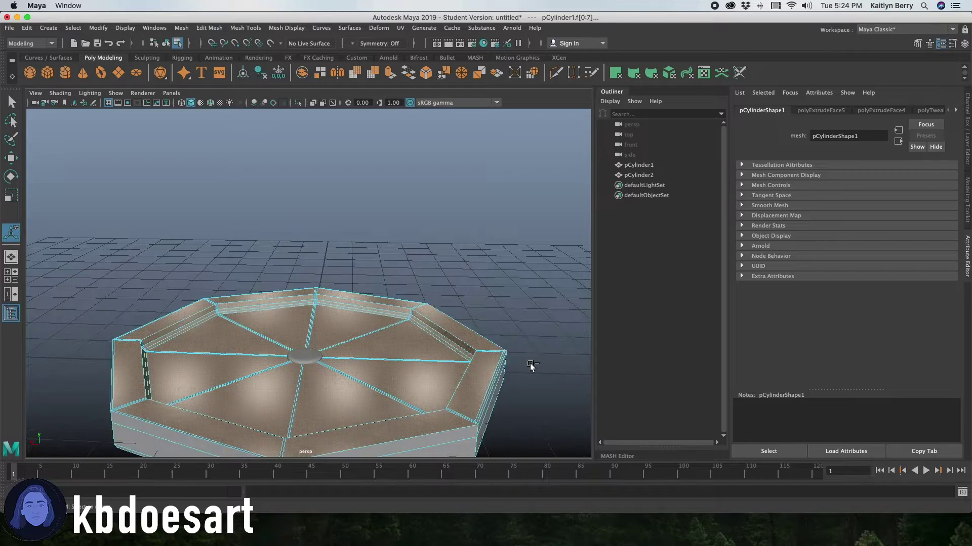
{"action": "key", "text": "ctrl+e"}
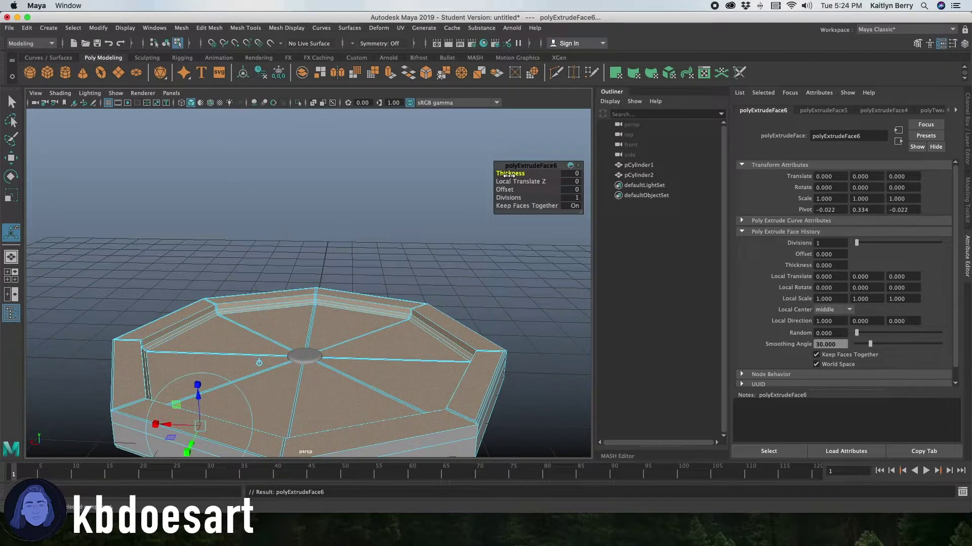
{"action": "left_click_drag", "start_coordinate": [509, 175], "coordinate": [511, 175]}
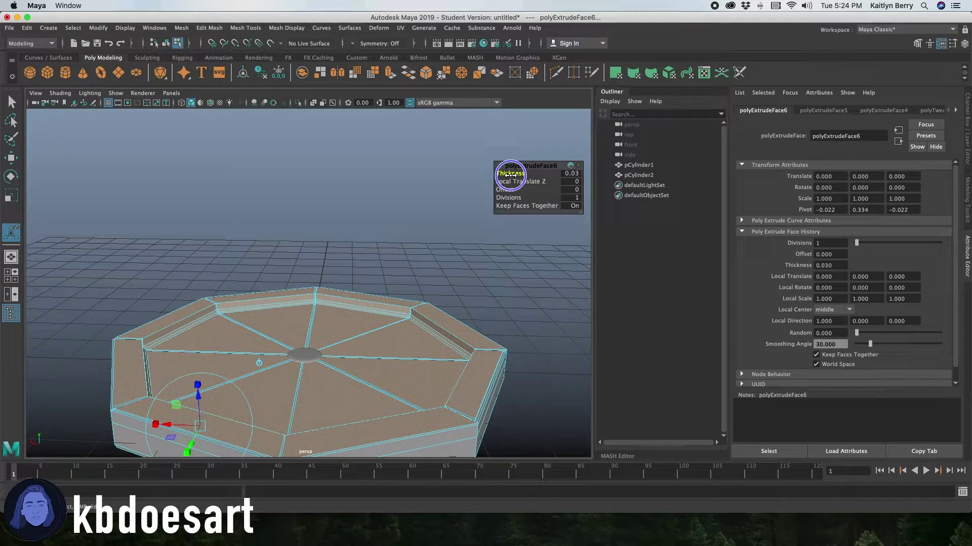
{"action": "left_click_drag", "start_coordinate": [476, 212], "coordinate": [524, 233], "text": "alt"}
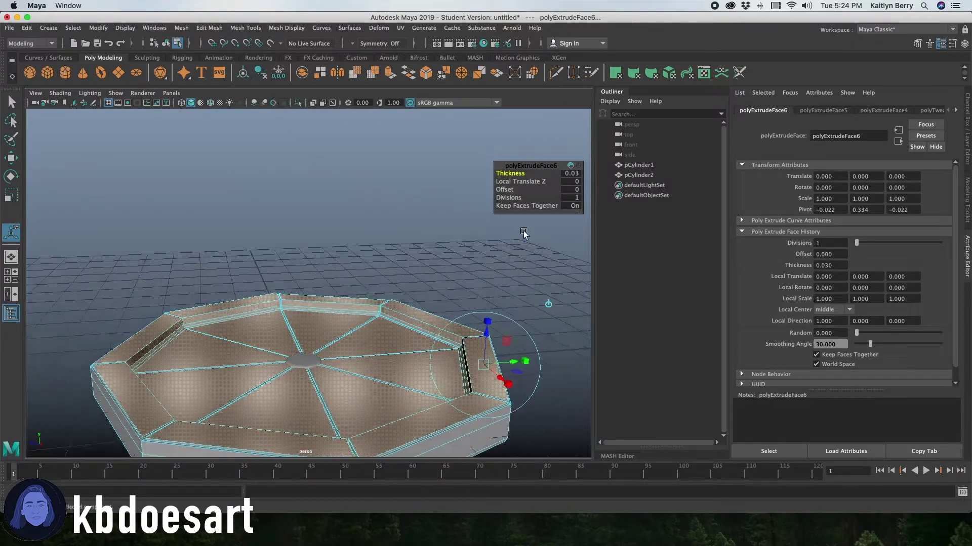
{"action": "left_click_drag", "start_coordinate": [522, 173], "coordinate": [521, 172]}
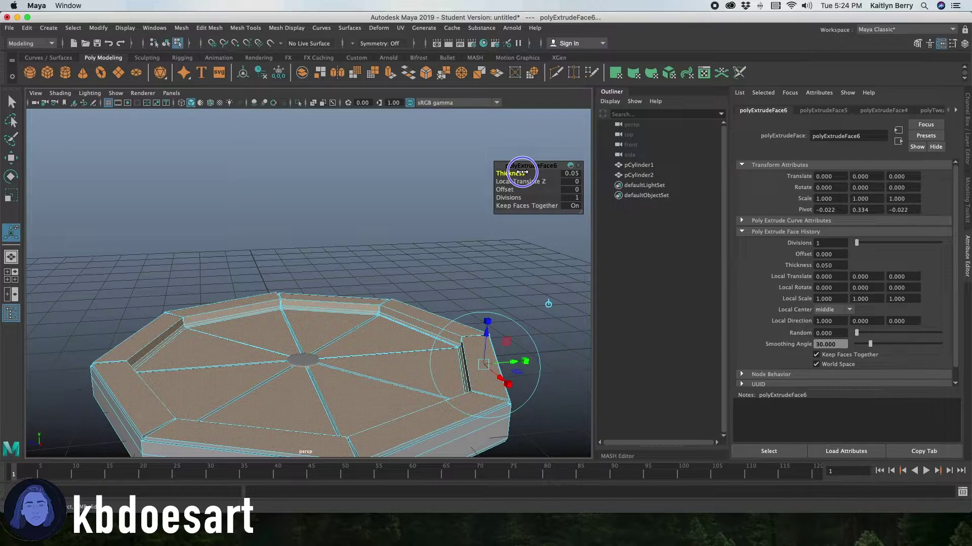
Select the central button in object mode and move it across the disc face to near the back-left rim
{"action": "left_click_drag", "start_coordinate": [460, 219], "coordinate": [304, 332], "text": "alt"}
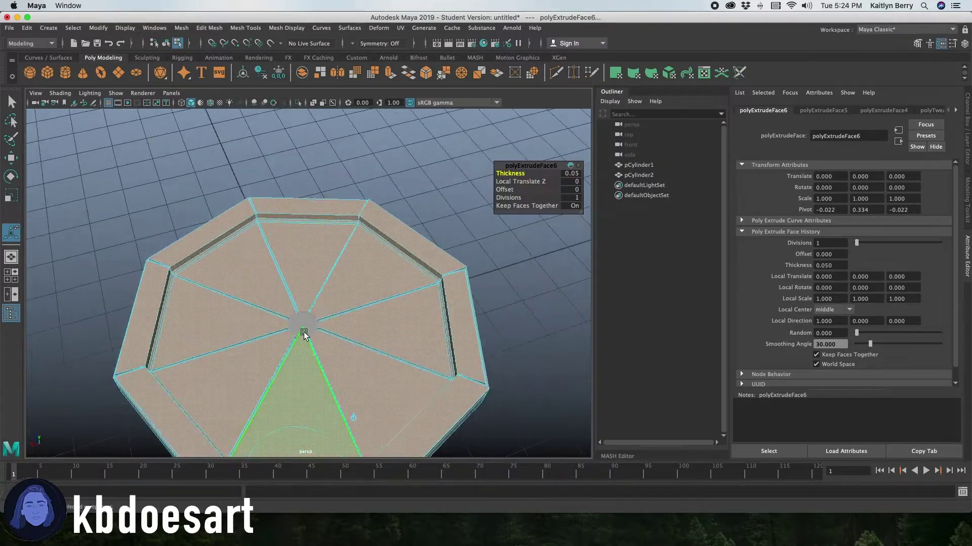
{"action": "left_click", "coordinate": [303, 332]}
{"action": "right_click_drag", "start_coordinate": [303, 323], "coordinate": [355, 240]}
{"action": "left_click", "coordinate": [305, 326]}
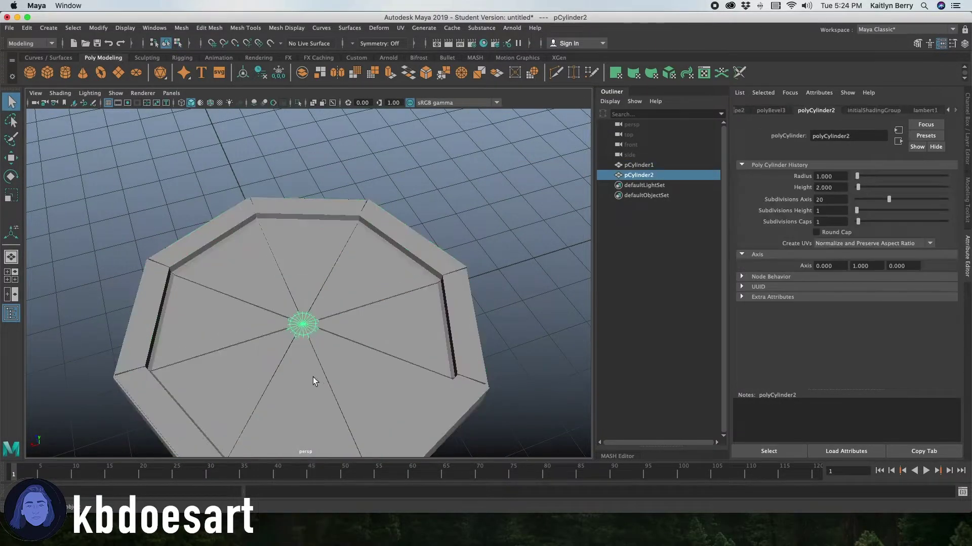
{"action": "left_click_drag", "start_coordinate": [313, 378], "coordinate": [305, 313], "text": "alt"}
{"action": "key", "text": "w"}
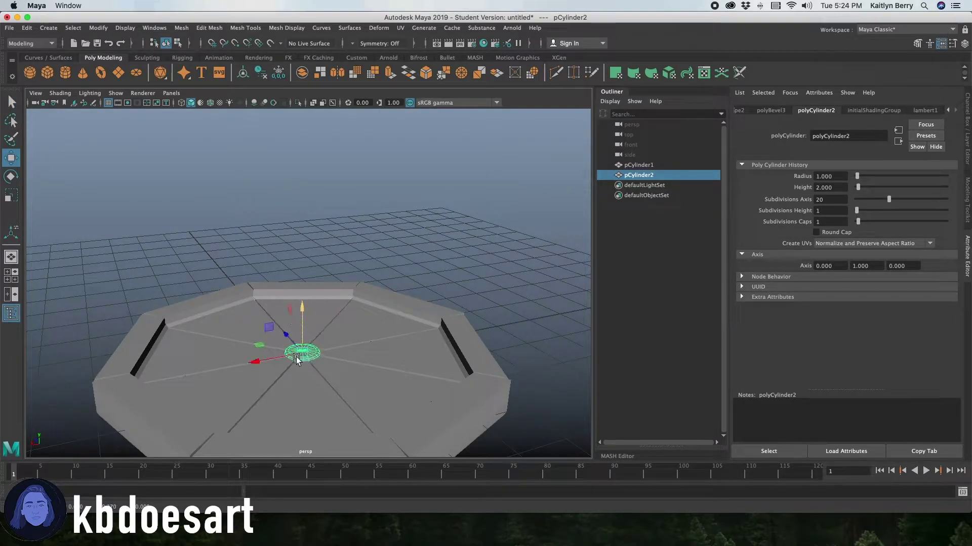
{"action": "left_click_drag", "start_coordinate": [301, 360], "coordinate": [298, 369], "text": "alt"}
{"action": "left_click_drag", "start_coordinate": [293, 311], "coordinate": [269, 271]}
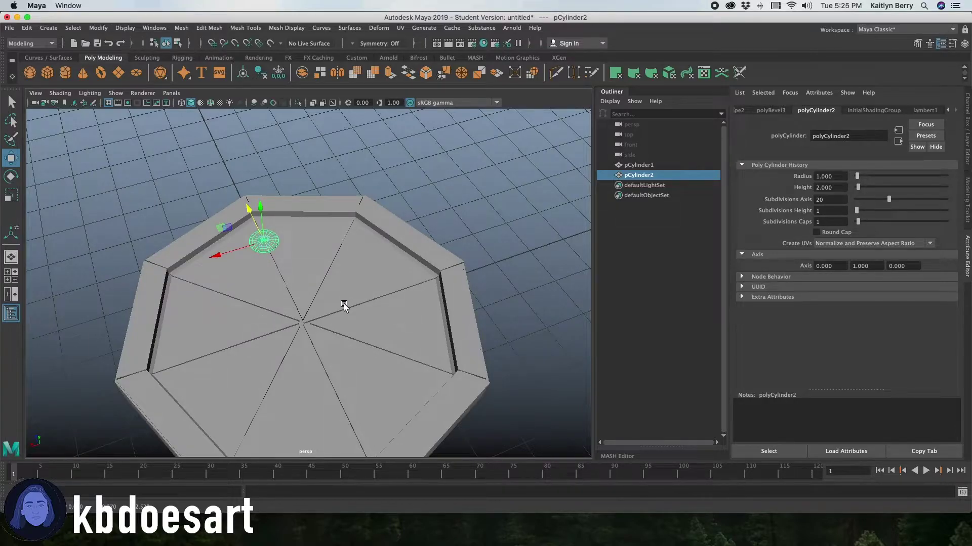
Duplicate the button twice, placing one copy on the left side of the disc and another near the back-right rim
{"action": "key", "text": "ctrl+d"}
{"action": "left_click_drag", "start_coordinate": [229, 249], "coordinate": [193, 259]}
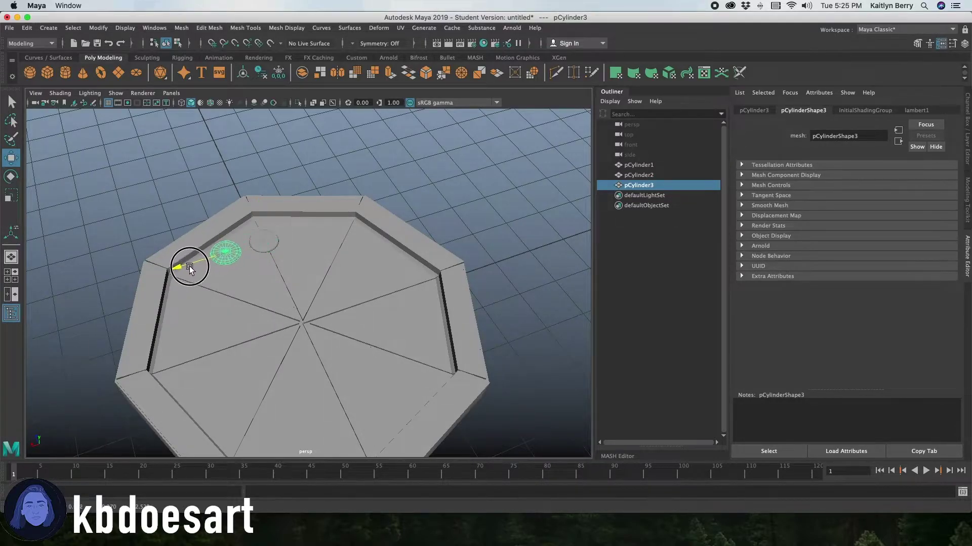
{"action": "left_click_drag", "start_coordinate": [202, 223], "coordinate": [215, 268]}
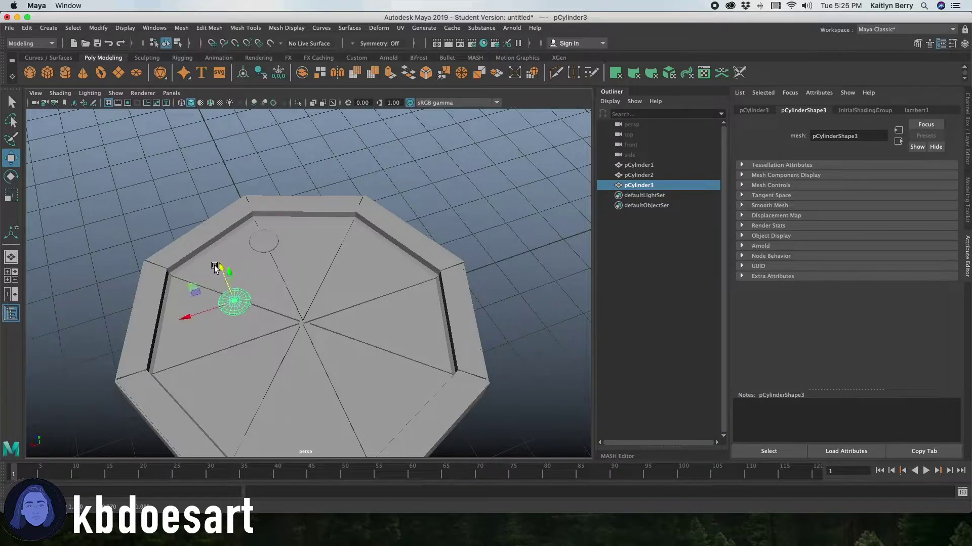
{"action": "key", "text": "ctrl+d"}
{"action": "left_click_drag", "start_coordinate": [198, 317], "coordinate": [354, 282]}
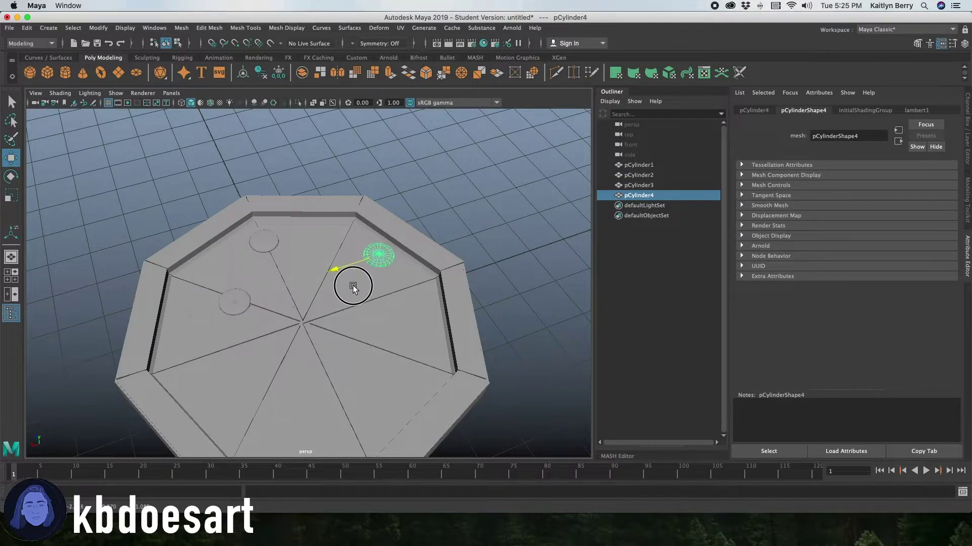
Duplicate more buttons and spread them over the back, right side and front of the disc face
{"action": "key", "text": "ctrl+d"}
{"action": "left_click_drag", "start_coordinate": [357, 236], "coordinate": [350, 224]}
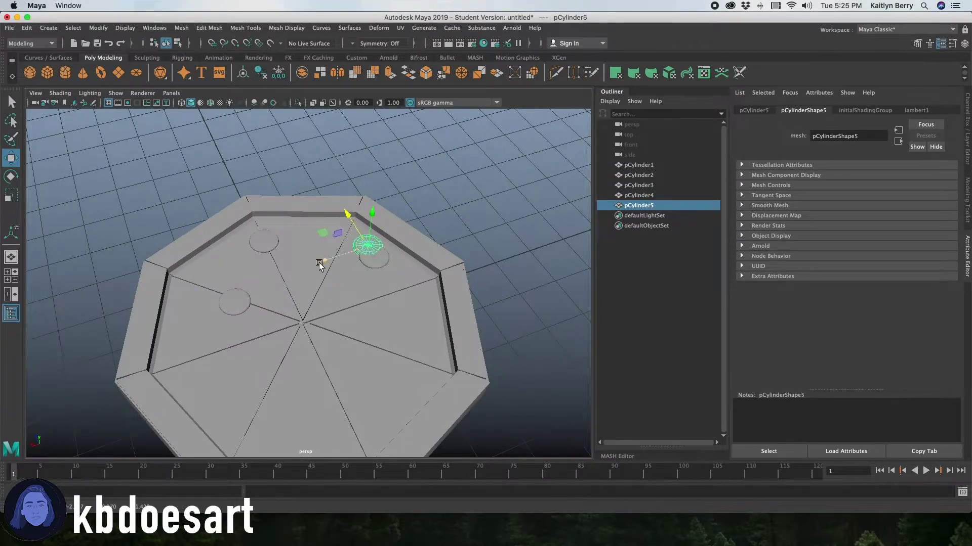
{"action": "left_click_drag", "start_coordinate": [322, 261], "coordinate": [292, 270]}
{"action": "left_click_drag", "start_coordinate": [320, 227], "coordinate": [366, 279]}
{"action": "key", "text": "ctrl+d"}
{"action": "key", "text": "ctrl+d"}
{"action": "key", "text": "ctrl+d"}
{"action": "left_click_drag", "start_coordinate": [372, 320], "coordinate": [281, 379]}
{"action": "key", "text": "ctrl+d"}
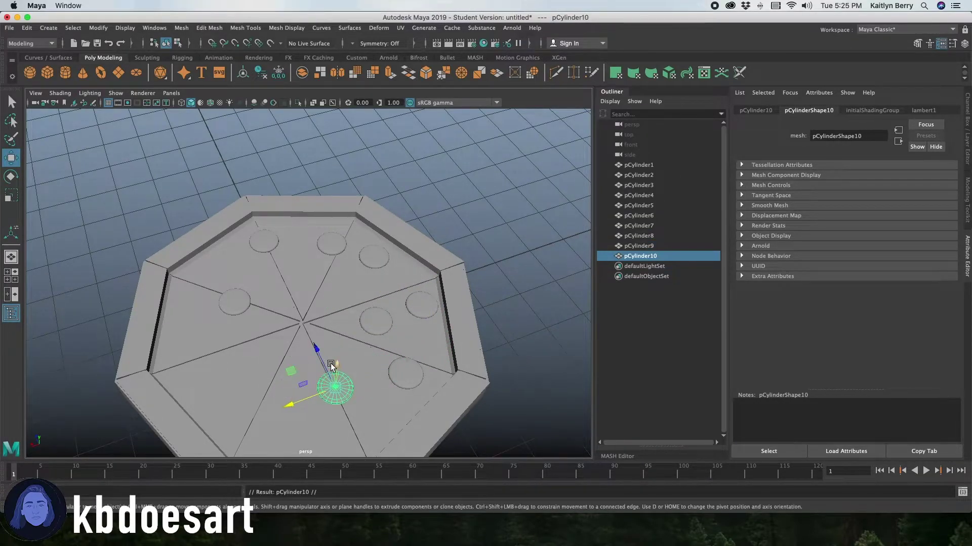
Add further button copies around the disc's centre, across the back wedges and on the left wedges
{"action": "mouse_move", "coordinate": [331, 365]}
{"action": "left_mouse_down", "text": "shift"}
{"action": "mouse_move", "coordinate": [314, 347]}
{"action": "mouse_move", "coordinate": [311, 299]}
{"action": "mouse_move", "coordinate": [304, 326]}
{"action": "mouse_move", "coordinate": [315, 326]}
{"action": "left_mouse_up", "text": "shift"}
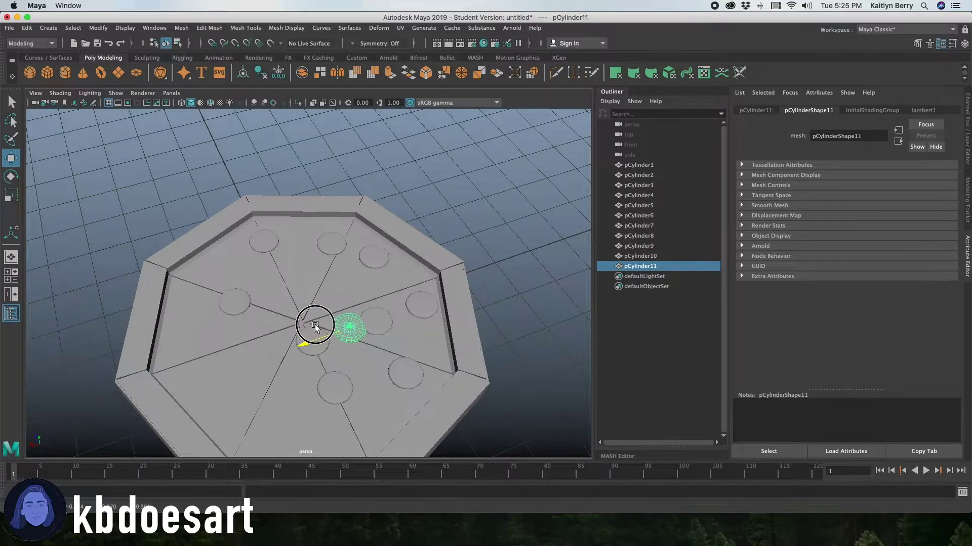
{"action": "left_click_drag", "start_coordinate": [330, 292], "coordinate": [316, 272]}
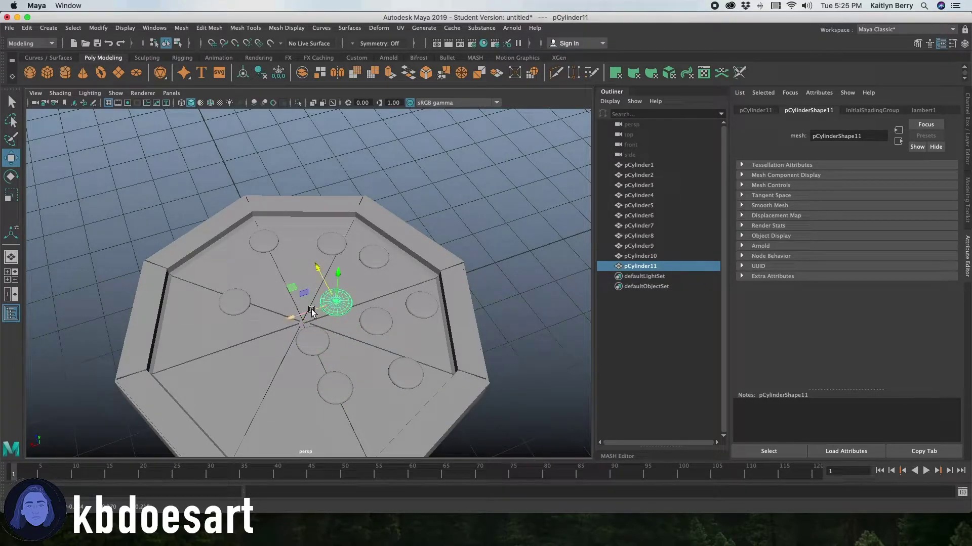
{"action": "mouse_move", "coordinate": [311, 308]}
{"action": "left_mouse_down"}
{"action": "mouse_move", "coordinate": [337, 294]}
{"action": "mouse_move", "coordinate": [347, 266]}
{"action": "mouse_move", "coordinate": [281, 300]}
{"action": "mouse_move", "coordinate": [296, 275]}
{"action": "mouse_move", "coordinate": [285, 238]}
{"action": "left_mouse_up"}
{"action": "key", "text": "super+d"}
{"action": "mouse_move", "coordinate": [268, 278]}
{"action": "left_mouse_down"}
{"action": "mouse_move", "coordinate": [284, 273]}
{"action": "mouse_move", "coordinate": [239, 258]}
{"action": "mouse_move", "coordinate": [241, 276]}
{"action": "mouse_move", "coordinate": [194, 279]}
{"action": "left_mouse_up"}
{"action": "key", "text": "super+d"}
{"action": "mouse_move", "coordinate": [197, 240]}
{"action": "left_mouse_down"}
{"action": "mouse_move", "coordinate": [172, 258]}
{"action": "mouse_move", "coordinate": [181, 253]}
{"action": "mouse_move", "coordinate": [166, 320]}
{"action": "mouse_move", "coordinate": [159, 307]}
{"action": "mouse_move", "coordinate": [197, 391]}
{"action": "mouse_move", "coordinate": [244, 390]}
{"action": "mouse_move", "coordinate": [253, 325]}
{"action": "mouse_move", "coordinate": [245, 308]}
{"action": "left_mouse_up"}
{"action": "left_click", "coordinate": [199, 267]}
{"action": "left_click", "coordinate": [209, 283]}
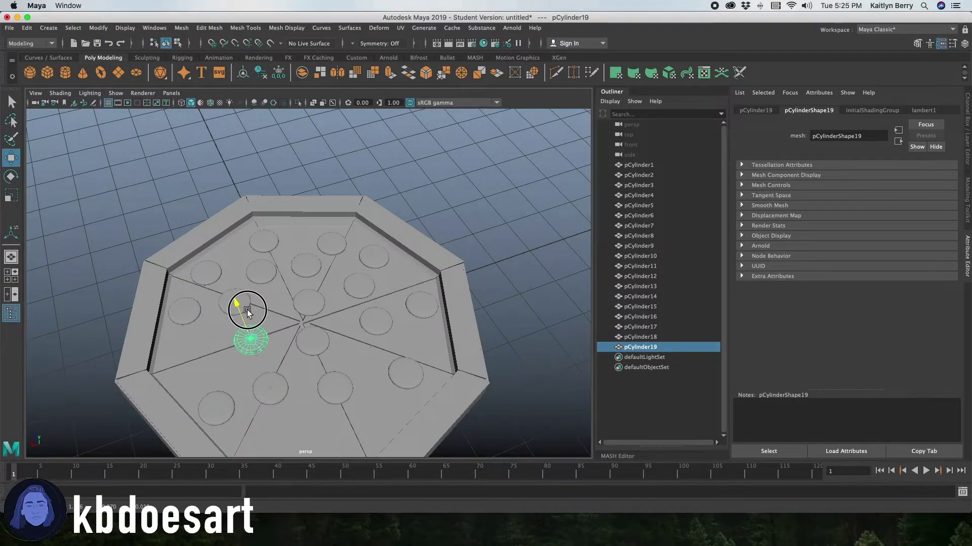
Duplicate more buttons to fill the left and front-left wedges beside the rim and toward the centre
{"action": "left_click_drag", "start_coordinate": [217, 355], "coordinate": [156, 358]}
{"action": "left_click_drag", "start_coordinate": [176, 324], "coordinate": [171, 308]}
{"action": "left_click_drag", "start_coordinate": [167, 350], "coordinate": [168, 348], "text": "shift"}
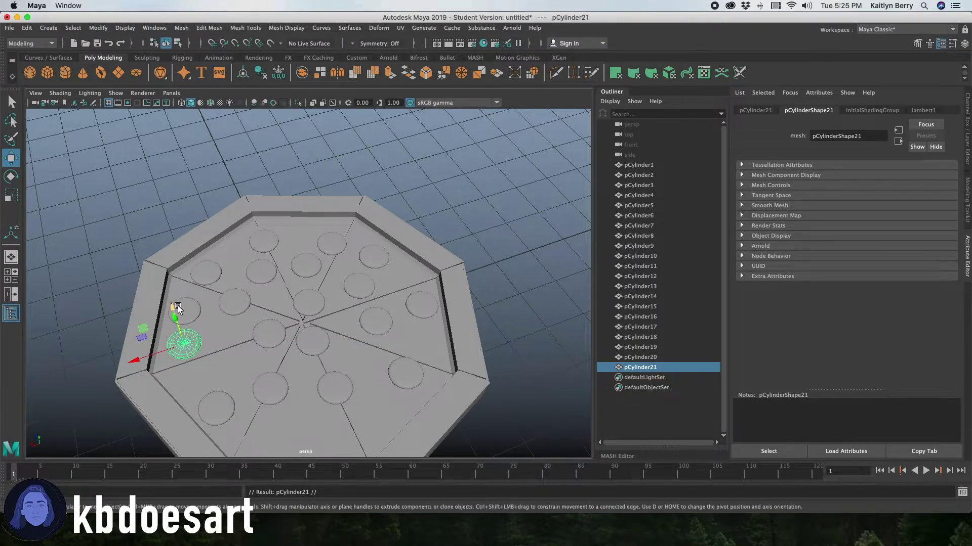
{"action": "left_click_drag", "start_coordinate": [176, 309], "coordinate": [188, 336]}
{"action": "key", "text": "ctrl+d"}
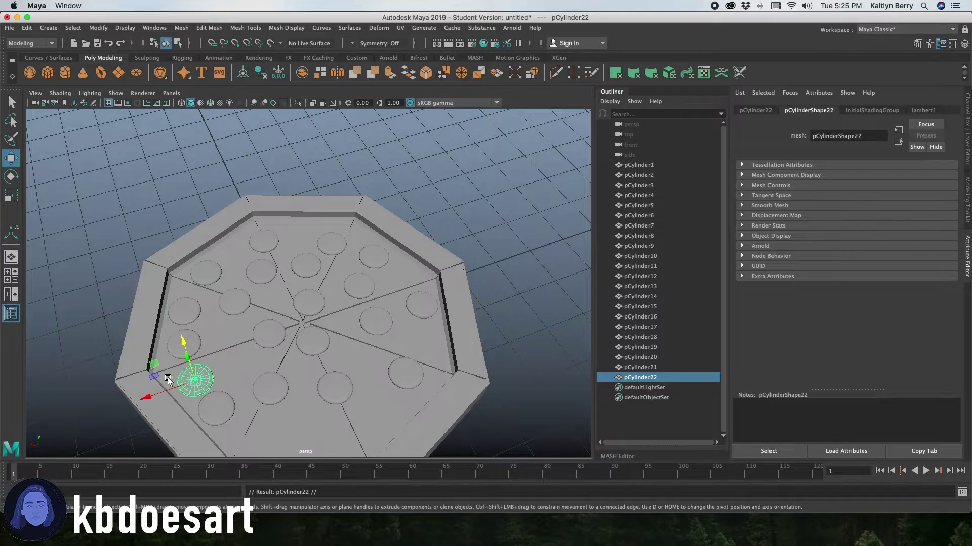
{"action": "left_click_drag", "start_coordinate": [167, 382], "coordinate": [206, 365]}
{"action": "left_click_drag", "start_coordinate": [226, 328], "coordinate": [256, 396], "text": "shift"}
{"action": "key", "text": "super+d"}
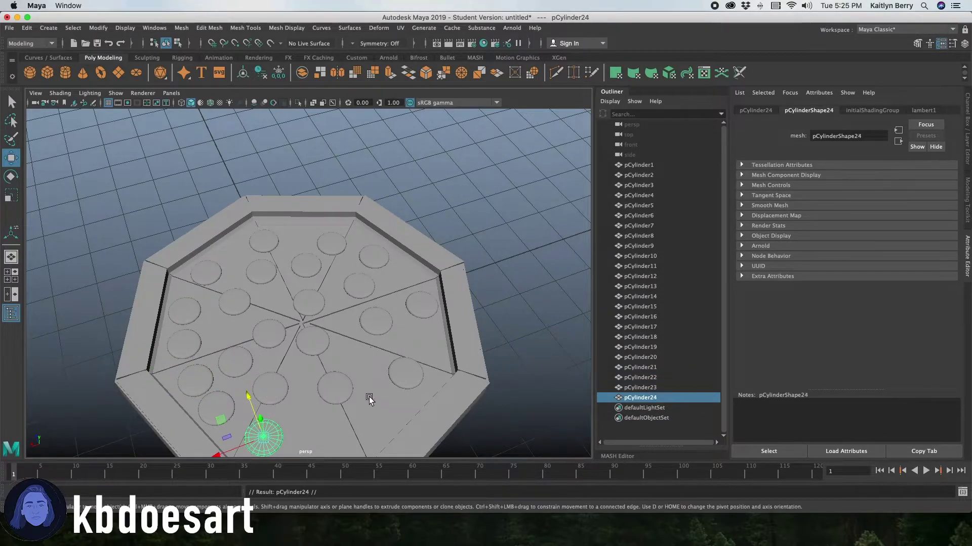
Place additional button copies in the front wedges and in the gap to the right of the disc's centre
{"action": "middle_click_drag", "start_coordinate": [369, 400], "coordinate": [327, 332], "text": "alt"}
{"action": "left_click_drag", "start_coordinate": [181, 370], "coordinate": [230, 359]}
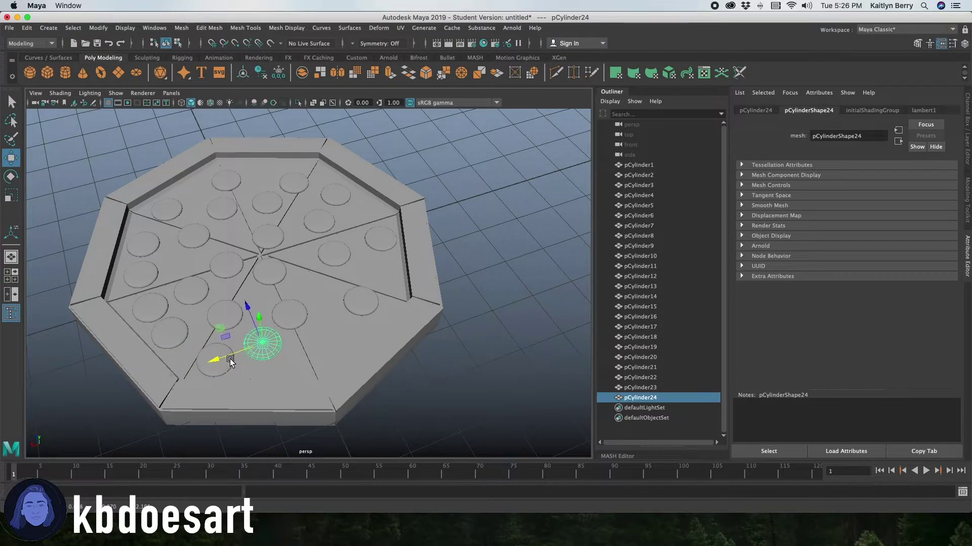
{"action": "key", "text": "super+d"}
{"action": "left_click_drag", "start_coordinate": [253, 308], "coordinate": [261, 329]}
{"action": "left_click_drag", "start_coordinate": [245, 379], "coordinate": [304, 351]}
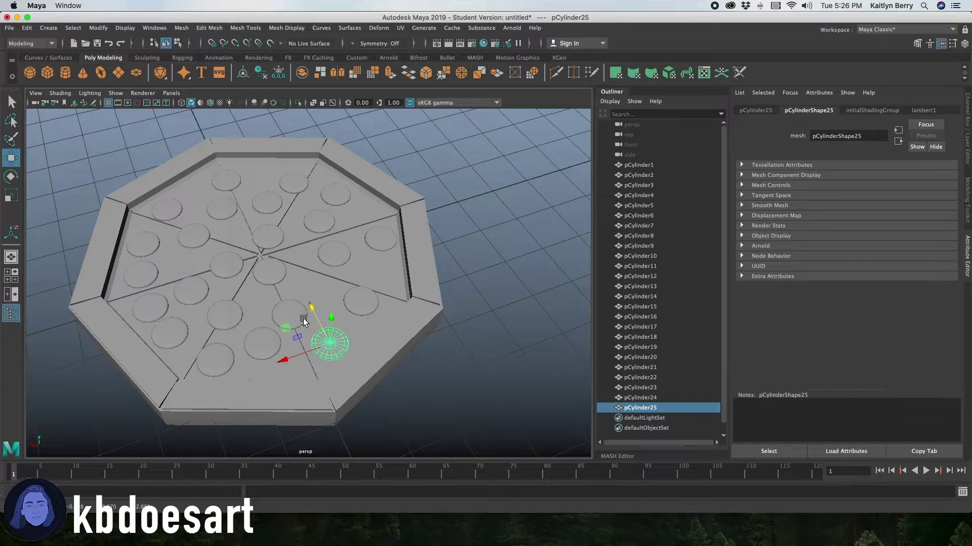
{"action": "left_click_drag", "start_coordinate": [296, 318], "coordinate": [301, 286], "text": "shift"}
{"action": "key", "text": "super+d"}
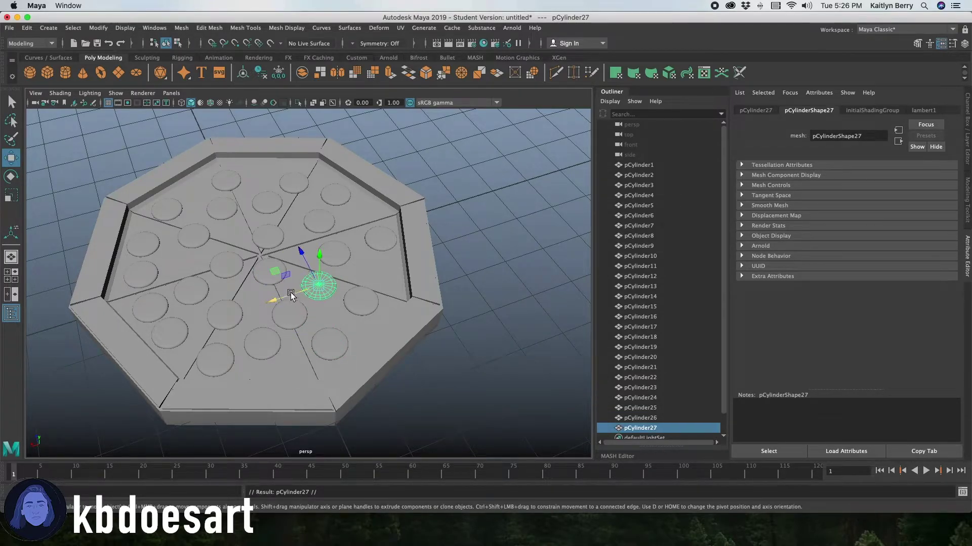
Deselect the buttons, return the disc to object mode and examine the button layout from several angles
{"action": "left_click_drag", "start_coordinate": [389, 307], "coordinate": [310, 281], "text": "alt"}
{"action": "left_click", "coordinate": [437, 309]}
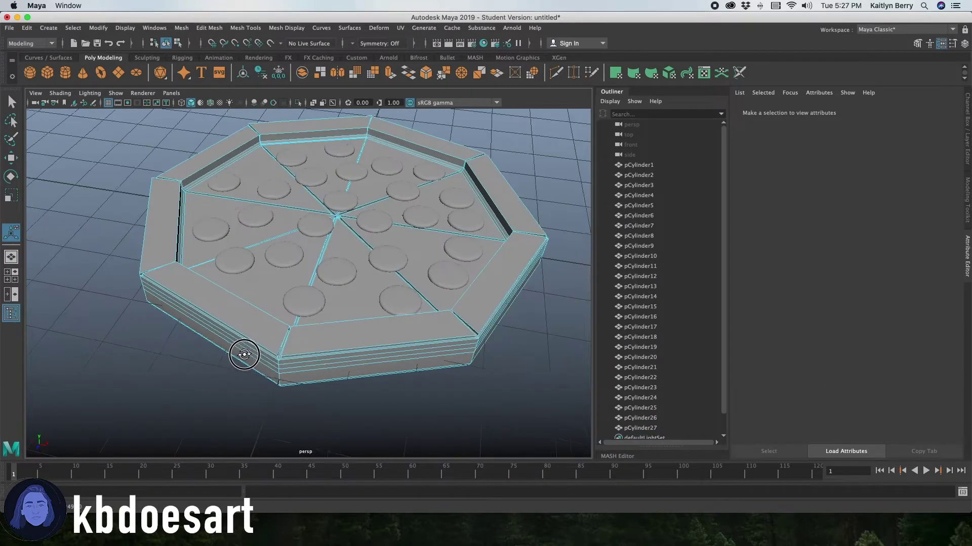
{"action": "left_click_drag", "start_coordinate": [245, 353], "coordinate": [407, 258], "text": "alt"}
{"action": "right_click_drag", "start_coordinate": [408, 258], "coordinate": [310, 248], "text": "alt"}
{"action": "middle_click_drag", "start_coordinate": [310, 247], "coordinate": [249, 253], "text": "alt"}
{"action": "left_click_drag", "start_coordinate": [248, 252], "coordinate": [373, 238], "text": "alt"}
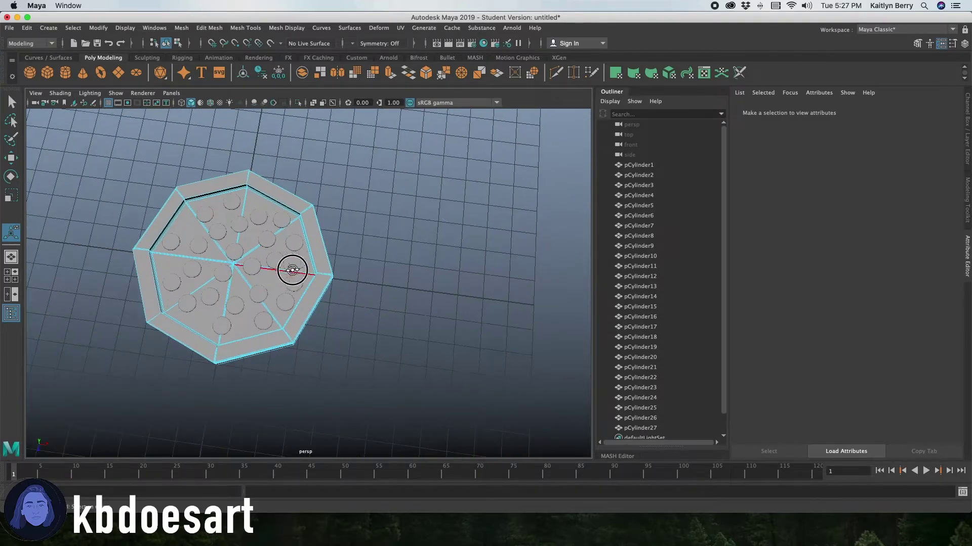
{"action": "left_click_drag", "start_coordinate": [293, 271], "coordinate": [244, 306], "text": "alt"}
{"action": "right_click", "coordinate": [334, 257]}
{"action": "left_click", "coordinate": [361, 241]}
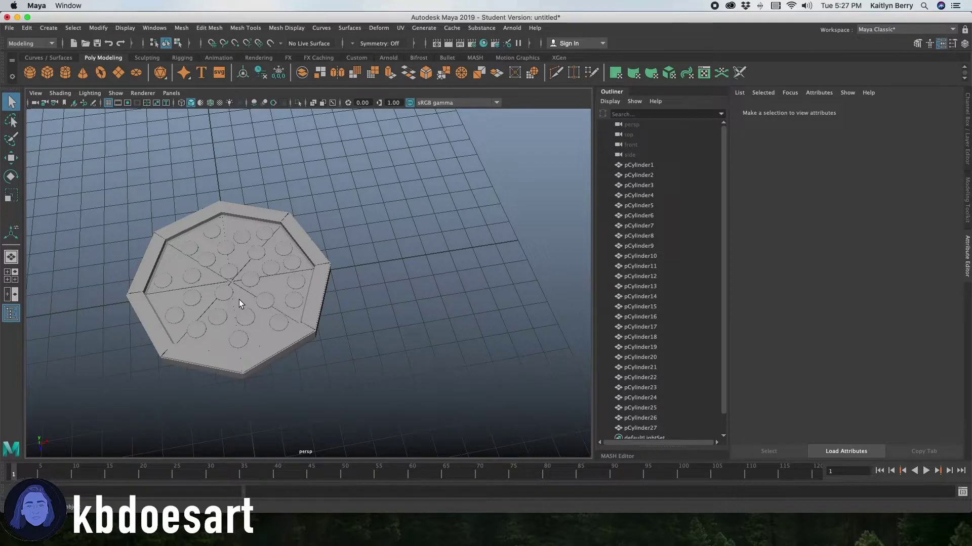
{"action": "left_click_drag", "start_coordinate": [239, 301], "coordinate": [305, 312], "text": "alt"}
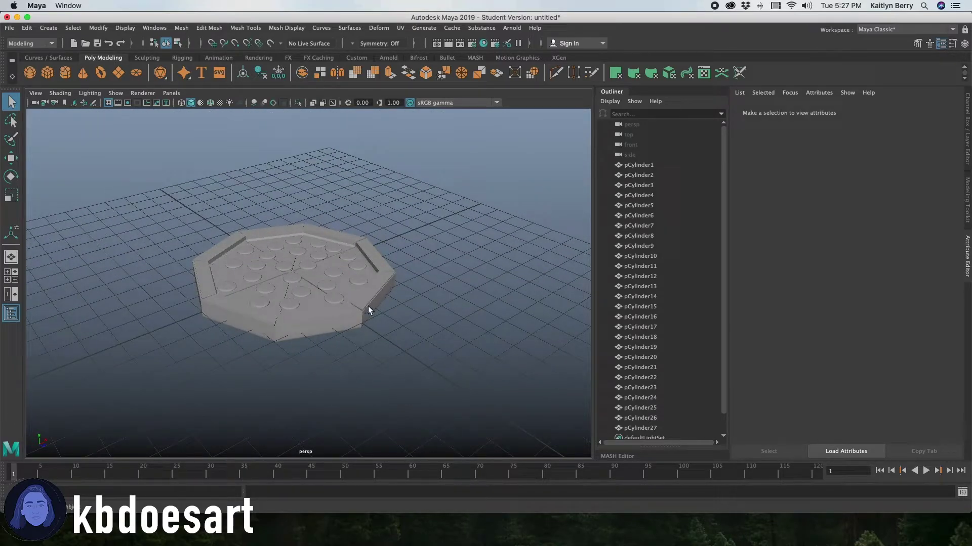
{"action": "left_click_drag", "start_coordinate": [354, 300], "coordinate": [393, 301], "text": "alt"}
{"action": "left_click_drag", "start_coordinate": [349, 374], "coordinate": [317, 372], "text": "alt"}
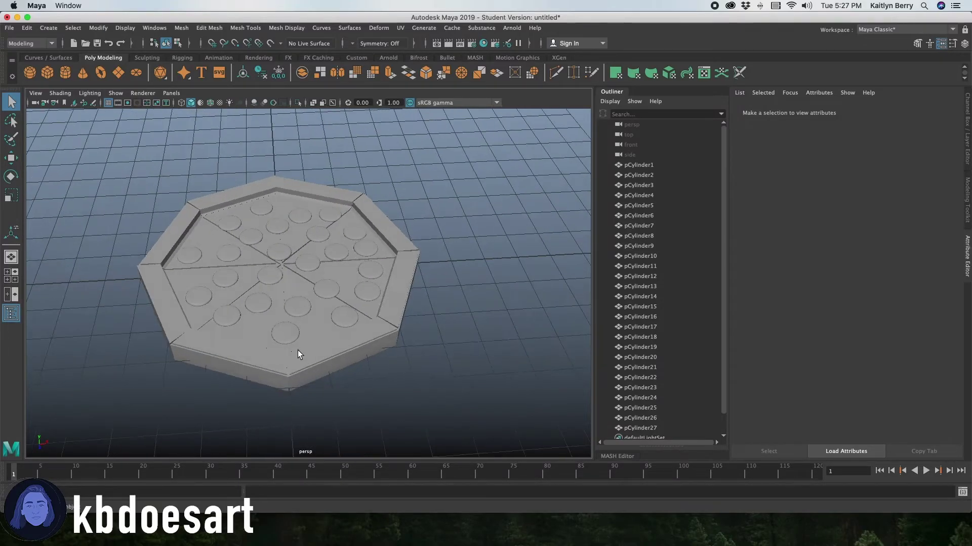